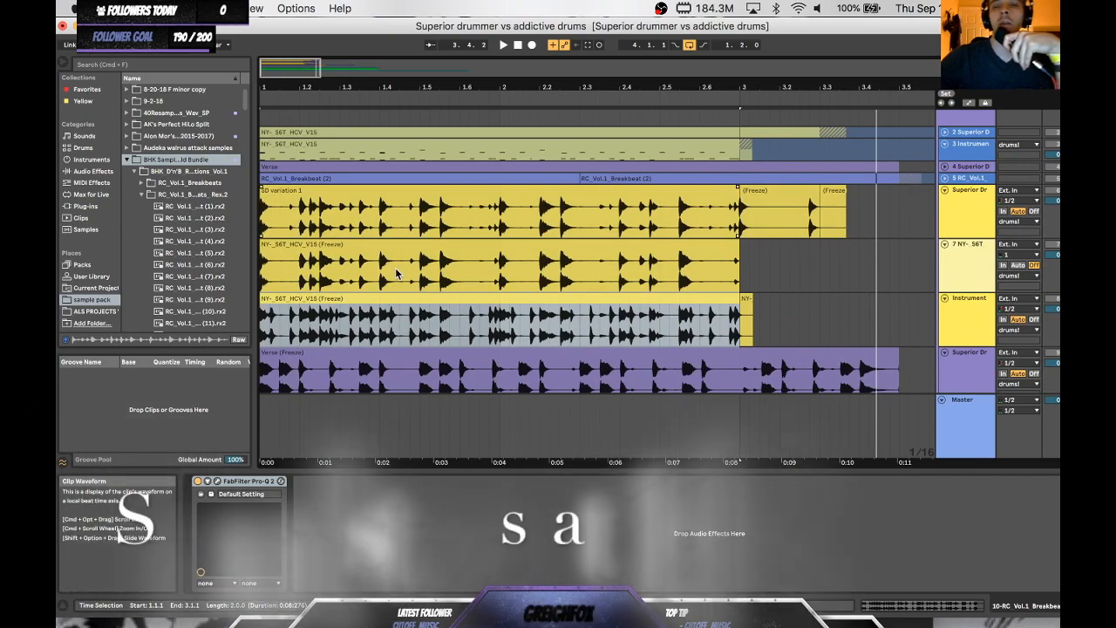
- Solo the first Superior Drummer audio track, holding the SD variation 1 clip, and start playback
{"action": "scroll", "coordinate": [395, 268], "scroll_direction": "up", "scroll_amount": 2}
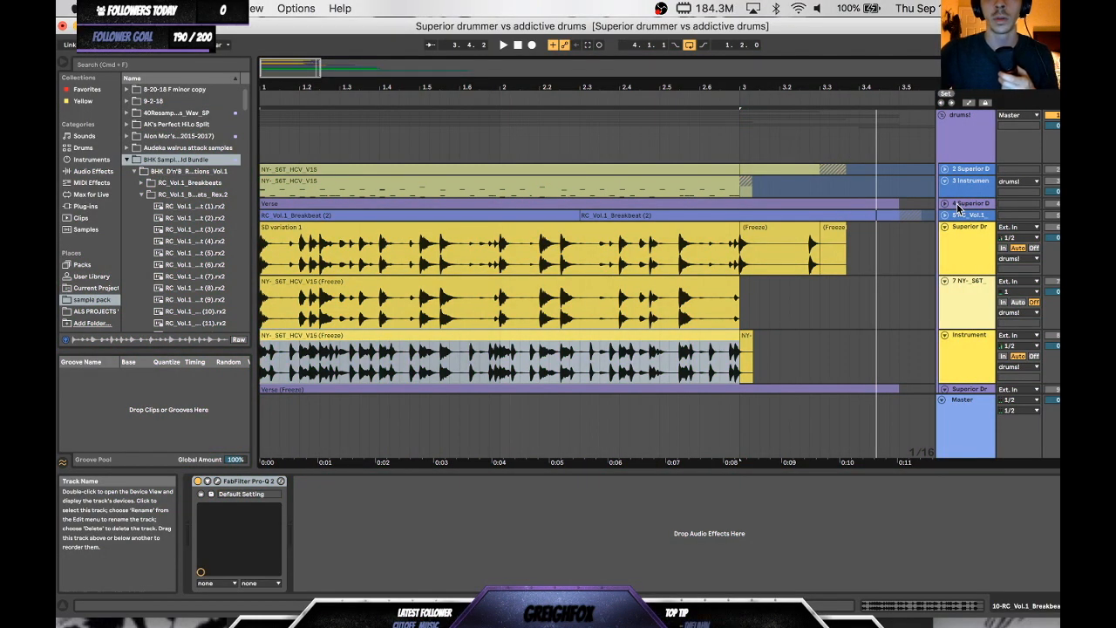
{"action": "scroll", "coordinate": [963, 193], "scroll_direction": "down", "scroll_amount": 3}
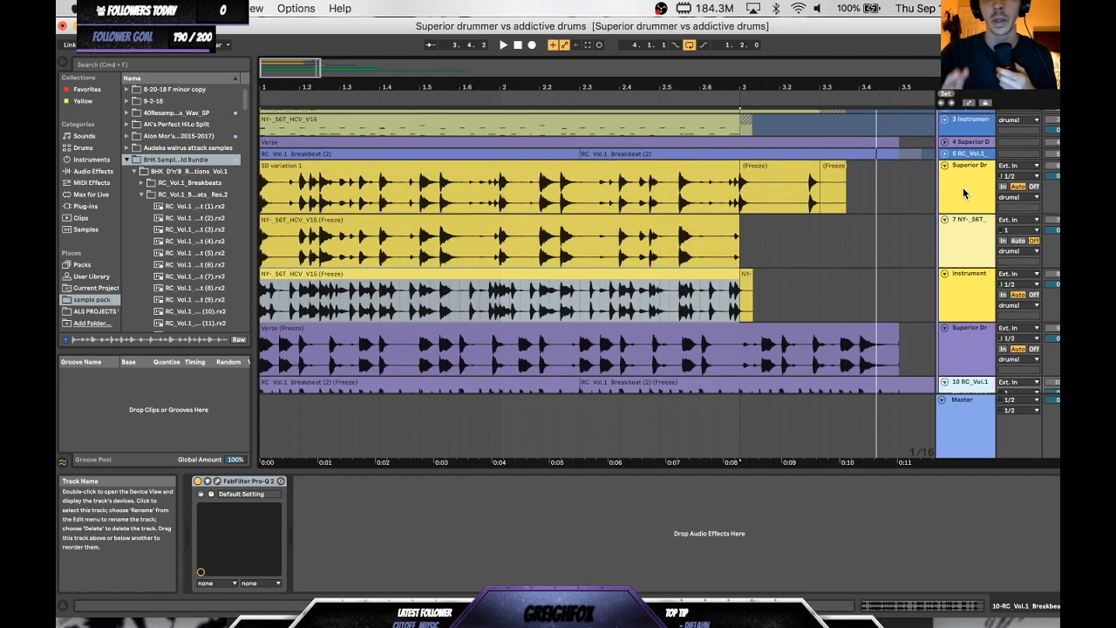
{"action": "scroll", "coordinate": [964, 193], "scroll_direction": "down", "scroll_amount": 8}
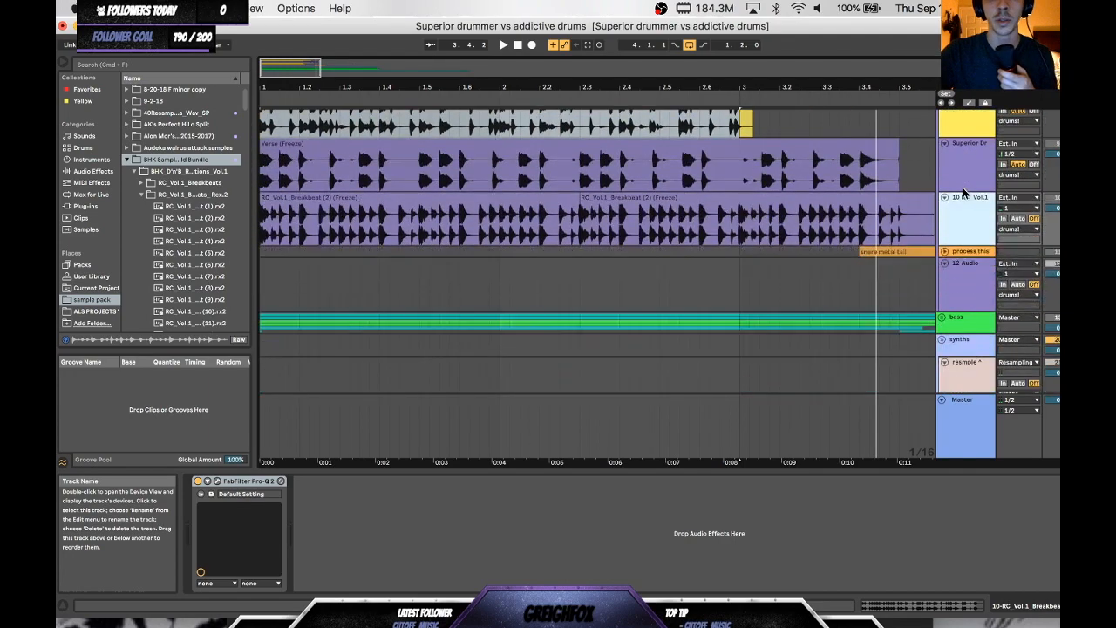
{"action": "scroll", "coordinate": [961, 213], "scroll_direction": "up", "scroll_amount": 7}
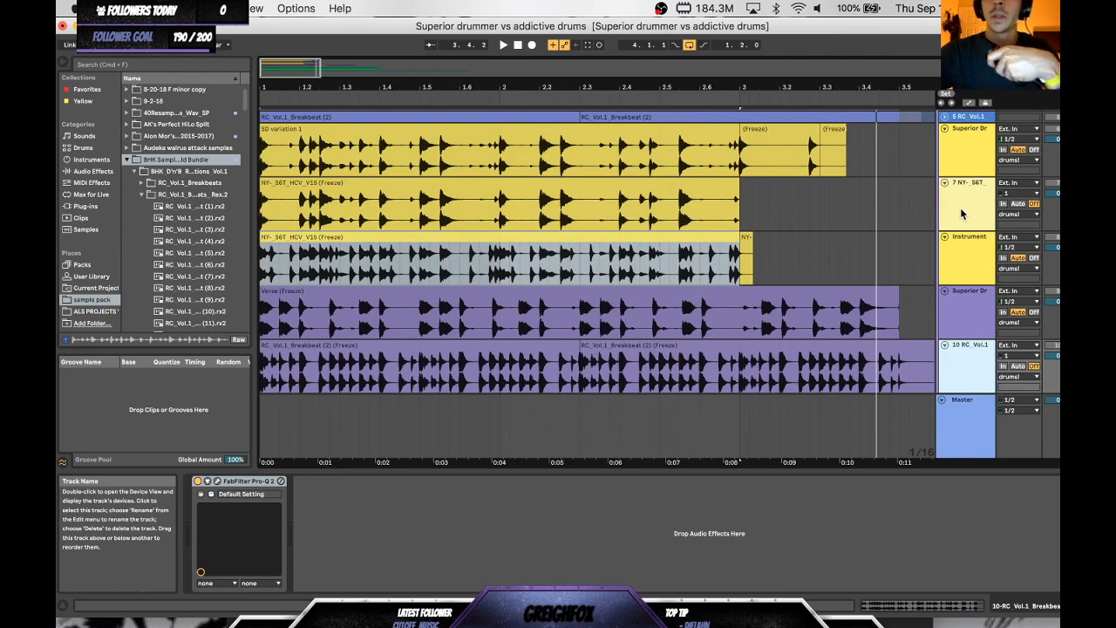
{"action": "scroll", "coordinate": [962, 213], "scroll_direction": "up", "scroll_amount": 3}
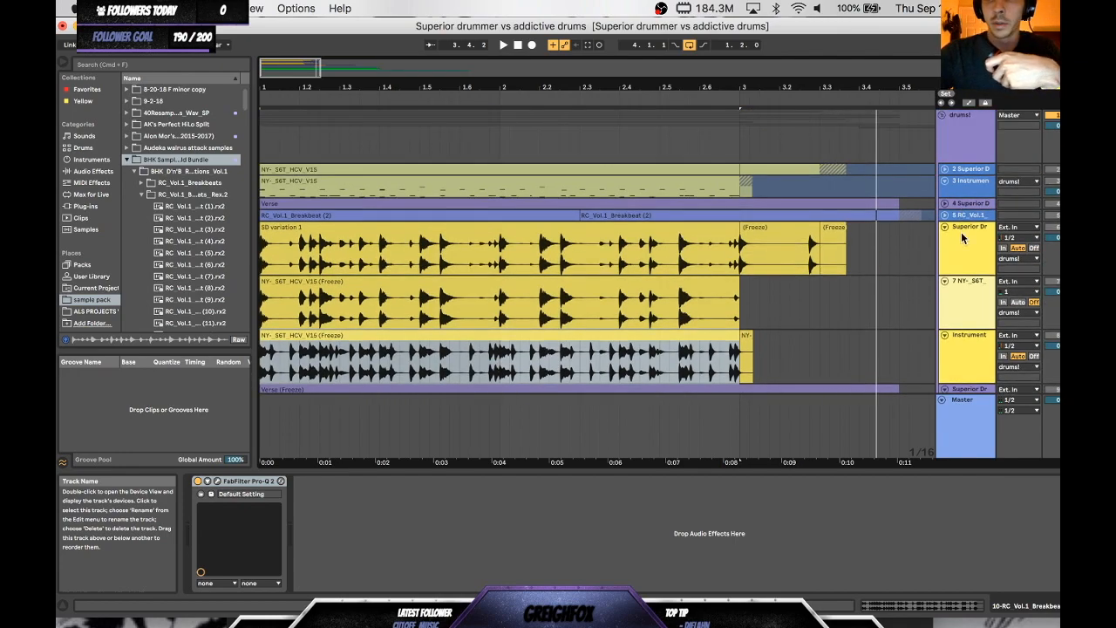
{"action": "left_click", "coordinate": [965, 258]}
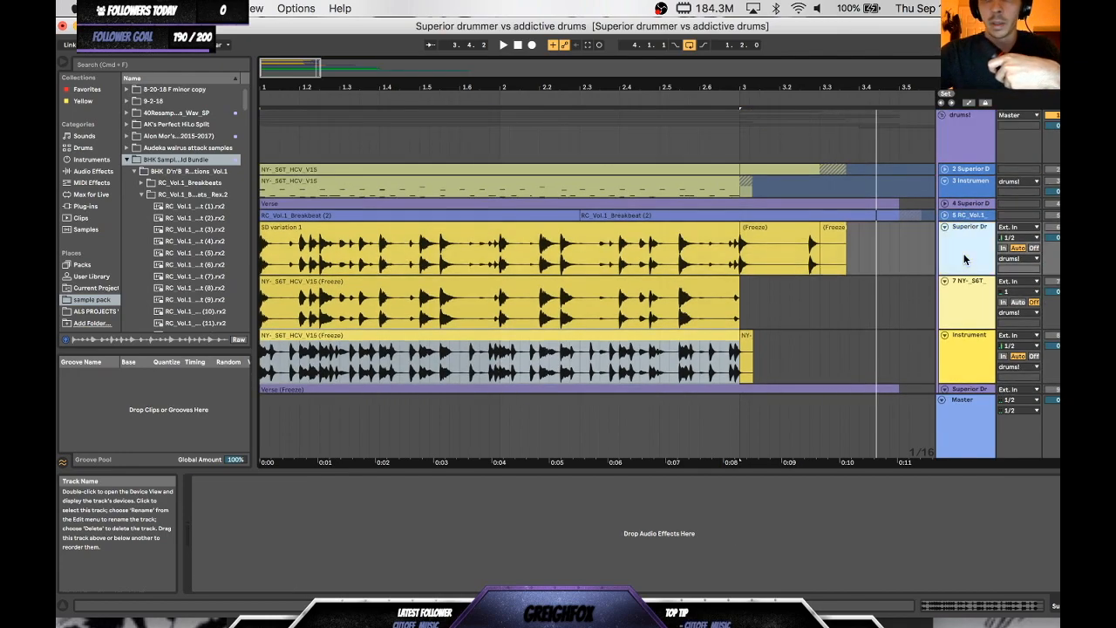
{"action": "left_click", "coordinate": [1050, 240]}
{"action": "key", "text": "space"}
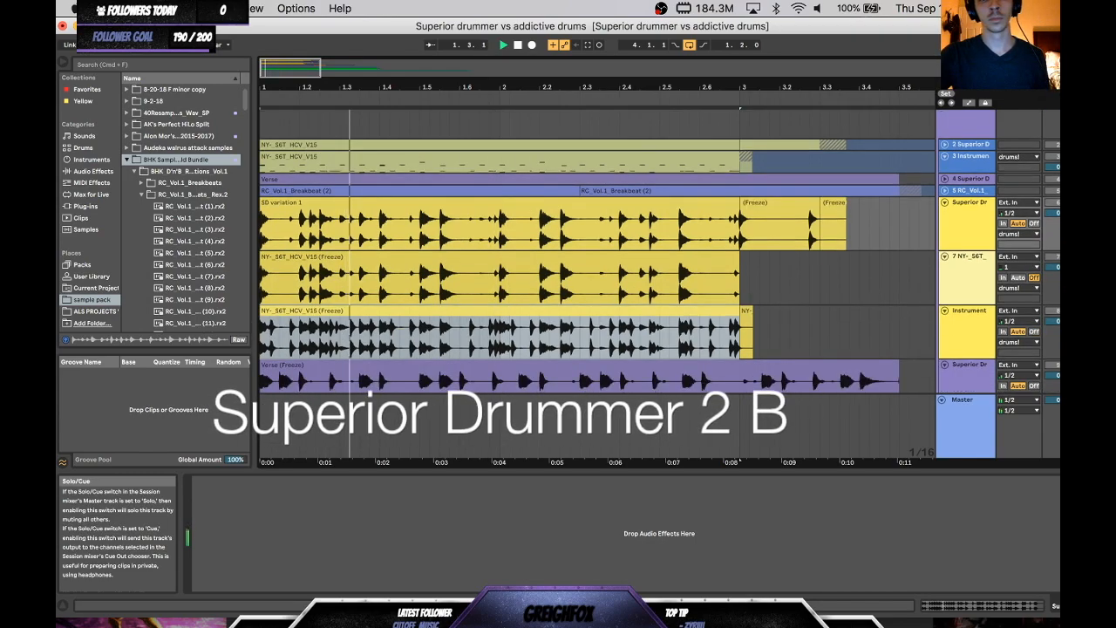
- Audition the remaining frozen drum tracks one after another from the start for comparison, and stop playback
{"action": "scroll", "coordinate": [596, 283], "scroll_direction": "down", "scroll_amount": 2}
{"action": "key", "text": "space"}
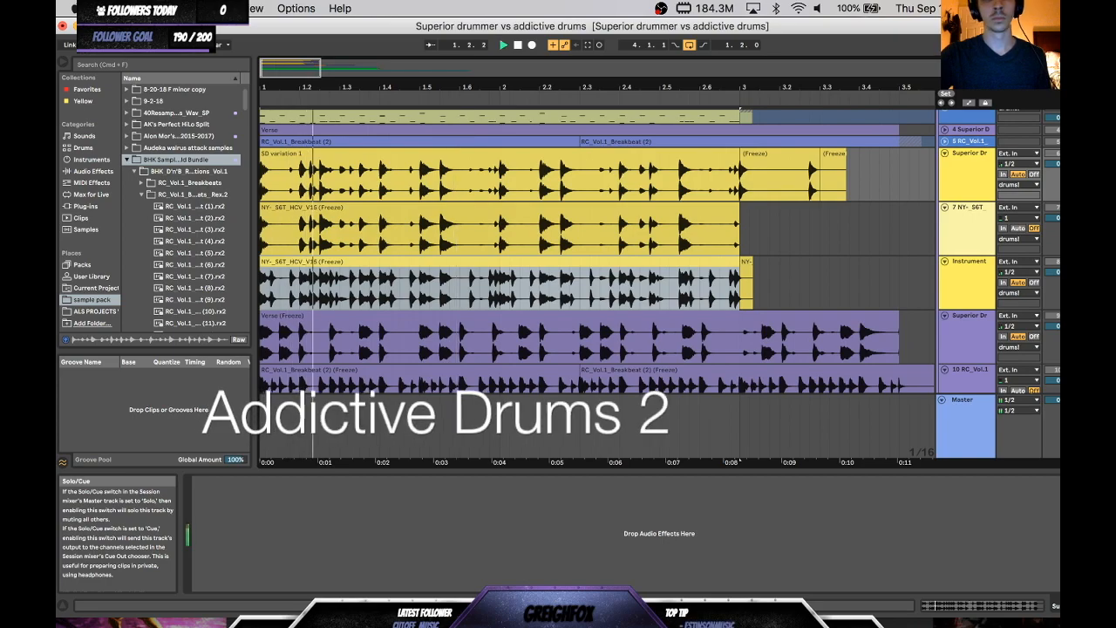
{"action": "key", "text": "space"}
{"action": "scroll", "coordinate": [596, 261], "scroll_direction": "down", "scroll_amount": 3}
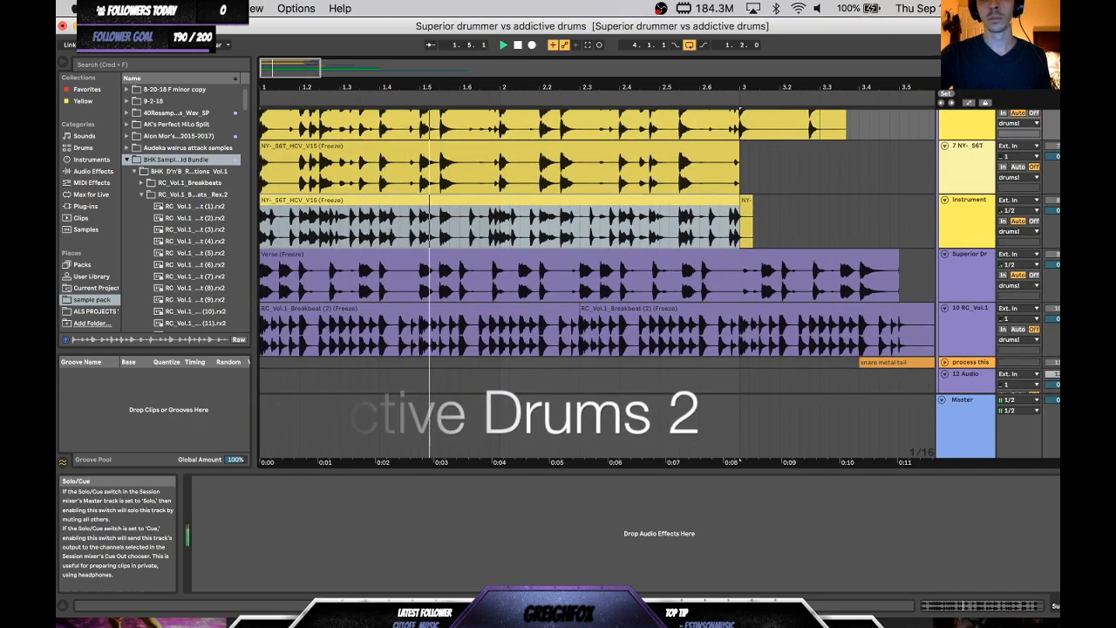
{"action": "key", "text": "space"}
{"action": "key", "text": "space"}
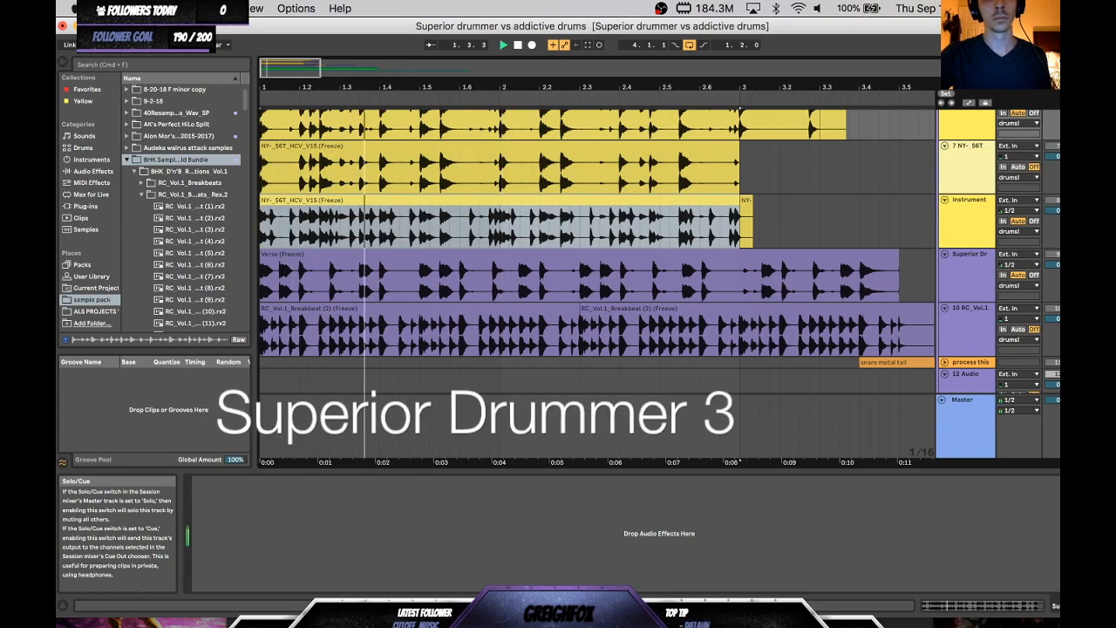
{"action": "scroll", "coordinate": [597, 283], "scroll_direction": "down", "scroll_amount": 5}
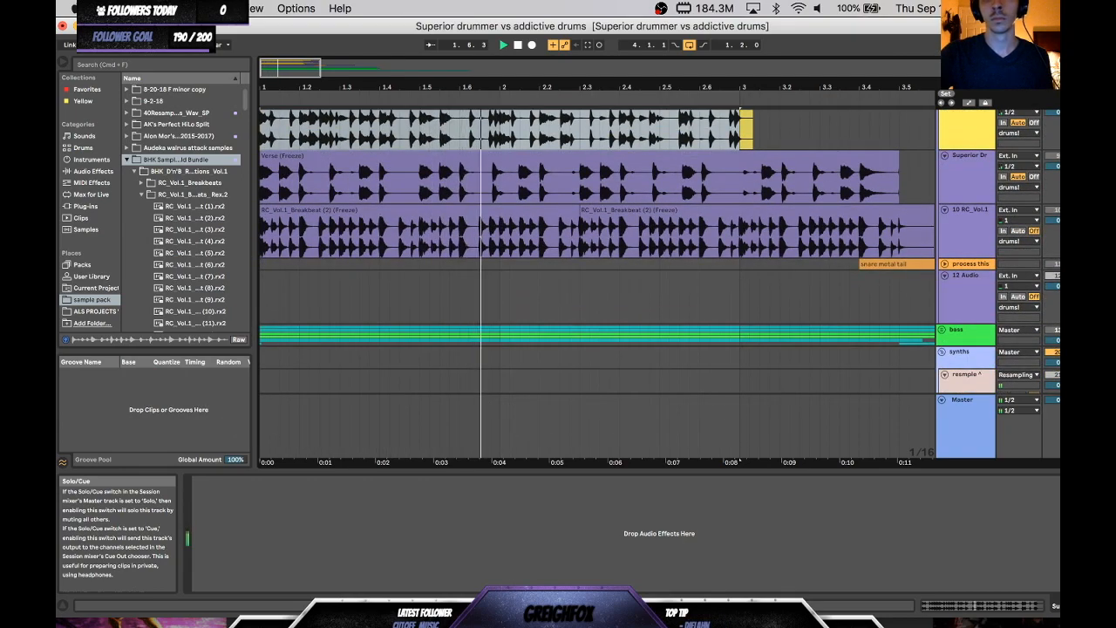
{"action": "key", "text": "space"}
{"action": "key", "text": "space"}
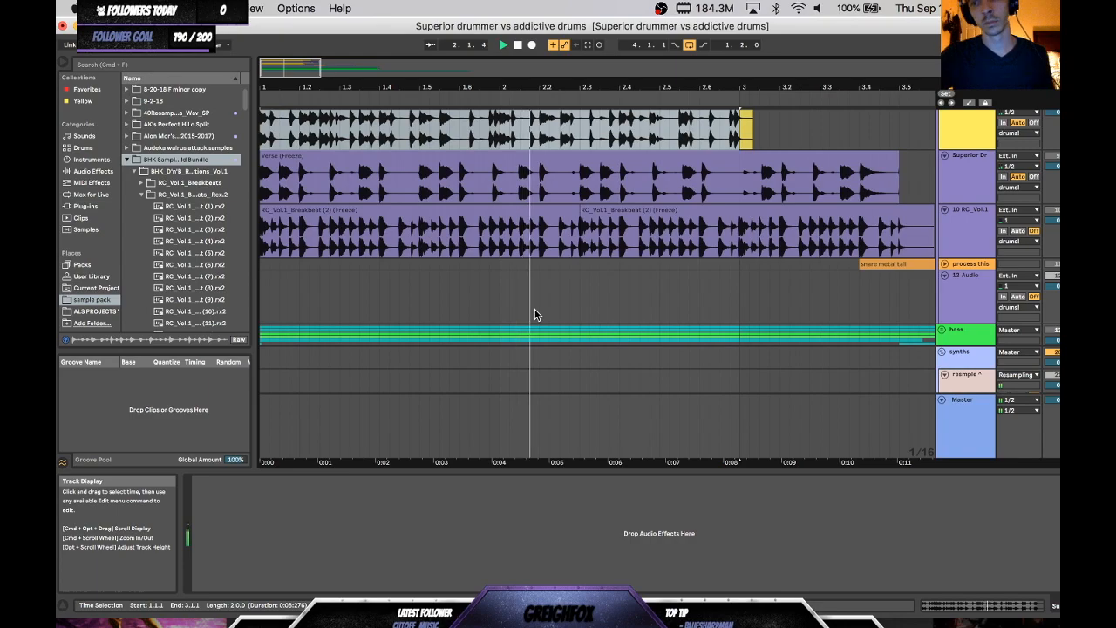
{"action": "key", "text": "space"}
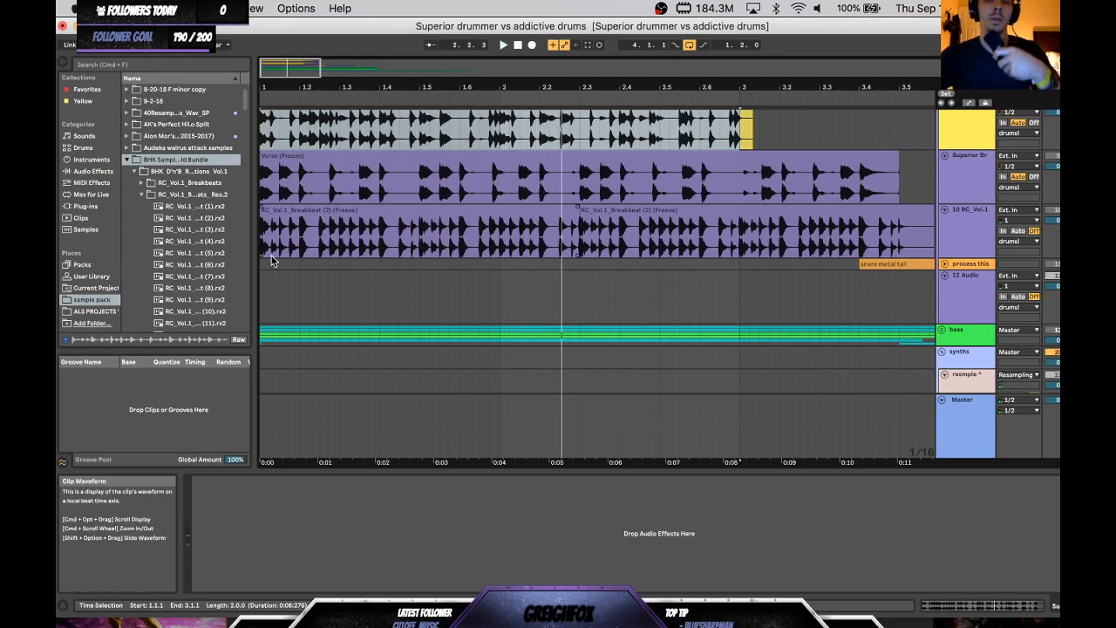
- Select the SD variation 1 clip on the first Superior Drummer audio track
{"action": "scroll", "coordinate": [271, 260], "scroll_direction": "up", "scroll_amount": 2}
{"action": "scroll", "coordinate": [271, 259], "scroll_direction": "up", "scroll_amount": 2}
{"action": "scroll", "coordinate": [271, 259], "scroll_direction": "right", "scroll_amount": 1}
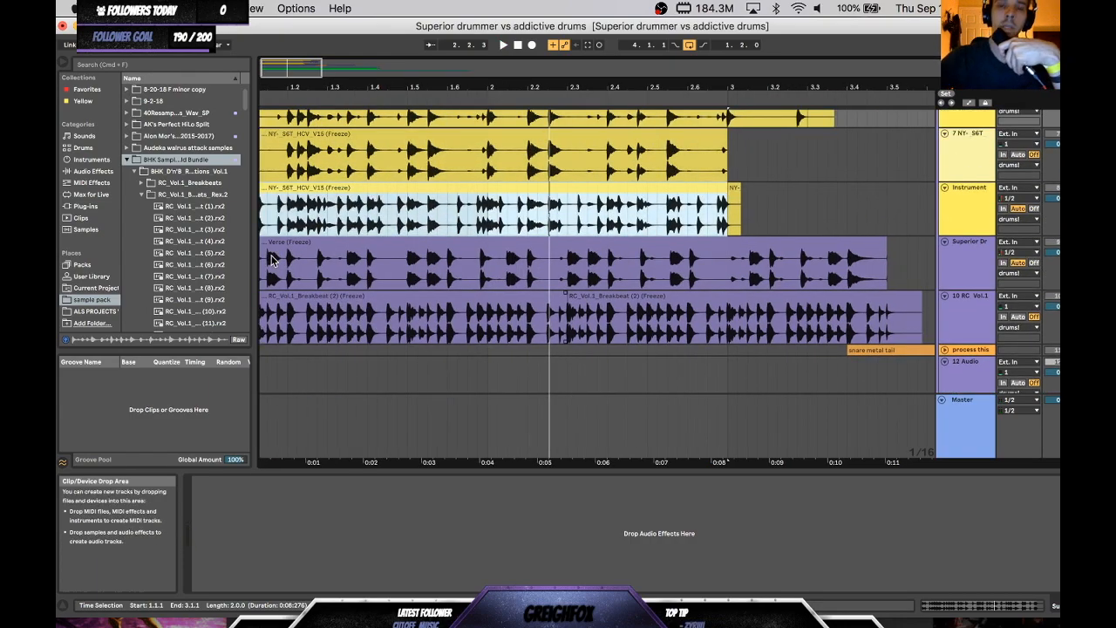
{"action": "scroll", "coordinate": [271, 259], "scroll_direction": "up", "scroll_amount": 2}
{"action": "scroll", "coordinate": [271, 260], "scroll_direction": "right", "scroll_amount": 1}
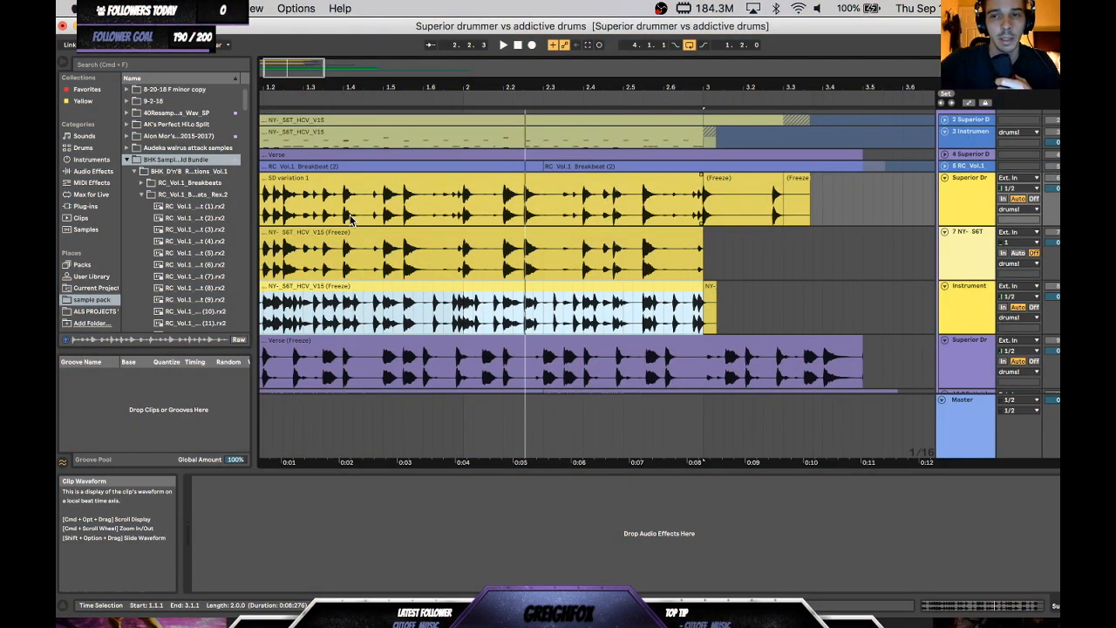
{"action": "left_click", "coordinate": [382, 187]}
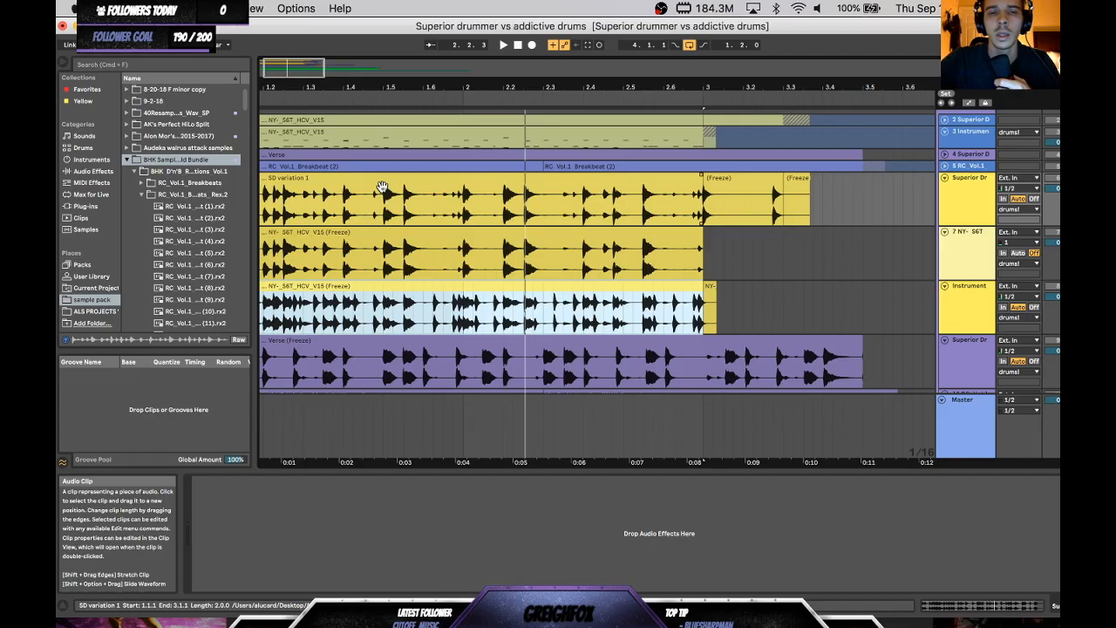
{"action": "left_click", "coordinate": [382, 188]}
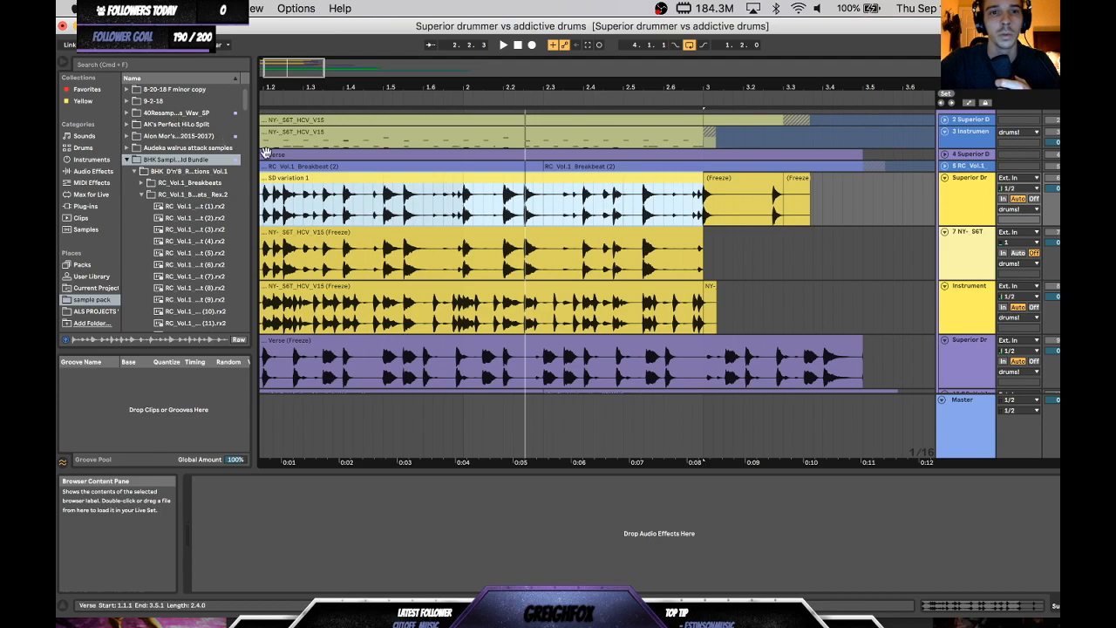
- Show the device chain of the 4-Superior Drummer 3 track and open its Superior Drummer 3 plug-in window
{"action": "scroll", "coordinate": [350, 226], "scroll_direction": "up", "scroll_amount": 2}
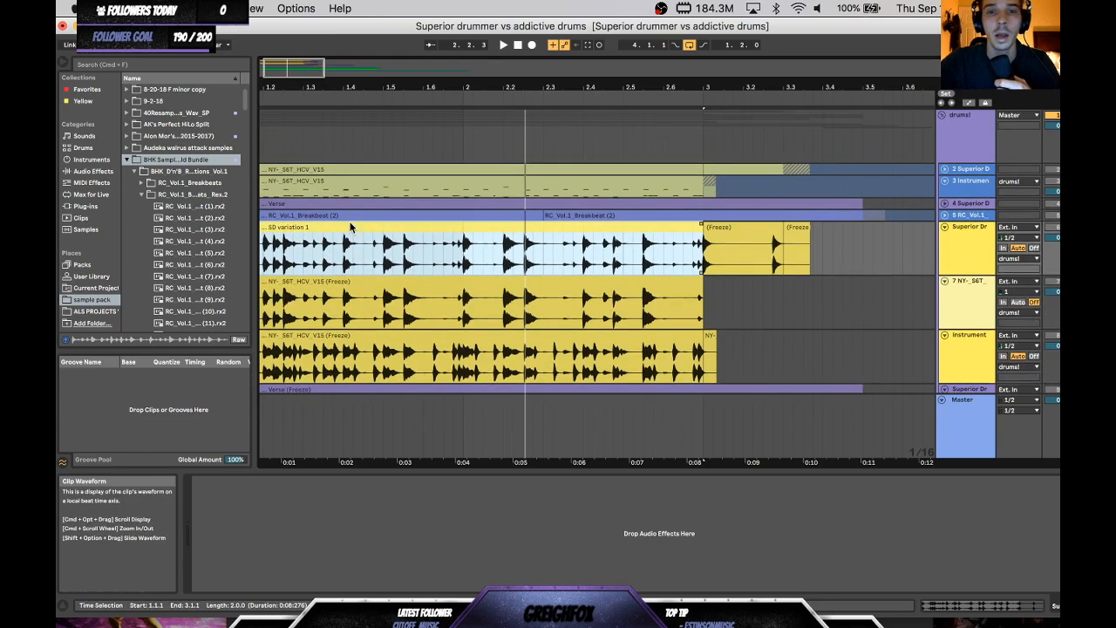
{"action": "scroll", "coordinate": [350, 225], "scroll_direction": "down", "scroll_amount": 3}
{"action": "scroll", "coordinate": [350, 225], "scroll_direction": "up", "scroll_amount": 3}
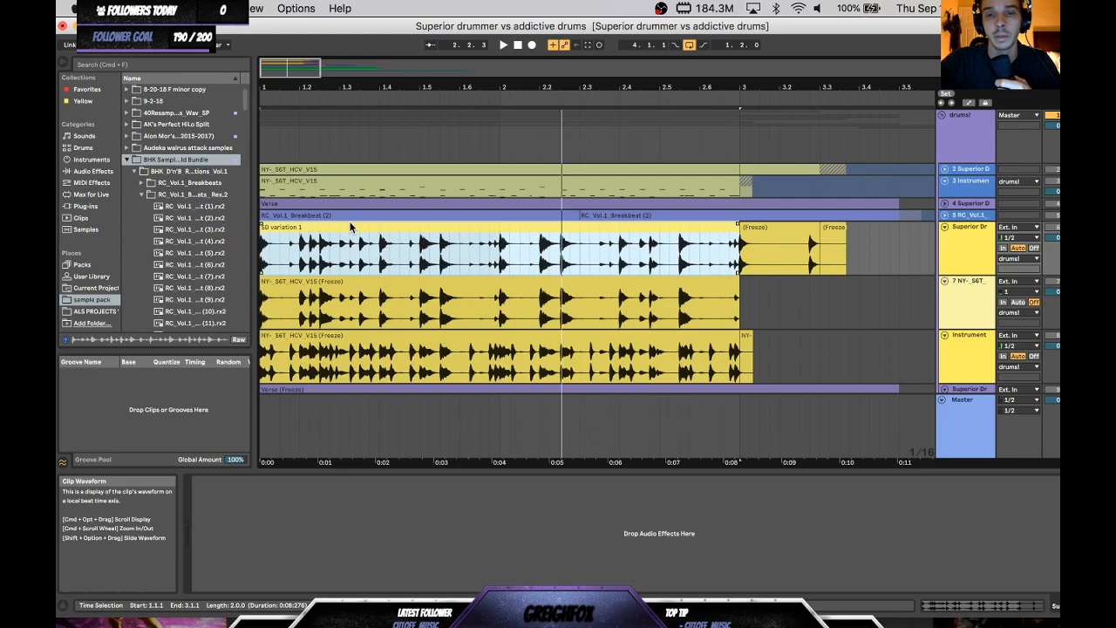
{"action": "key", "text": "shift+Tab"}
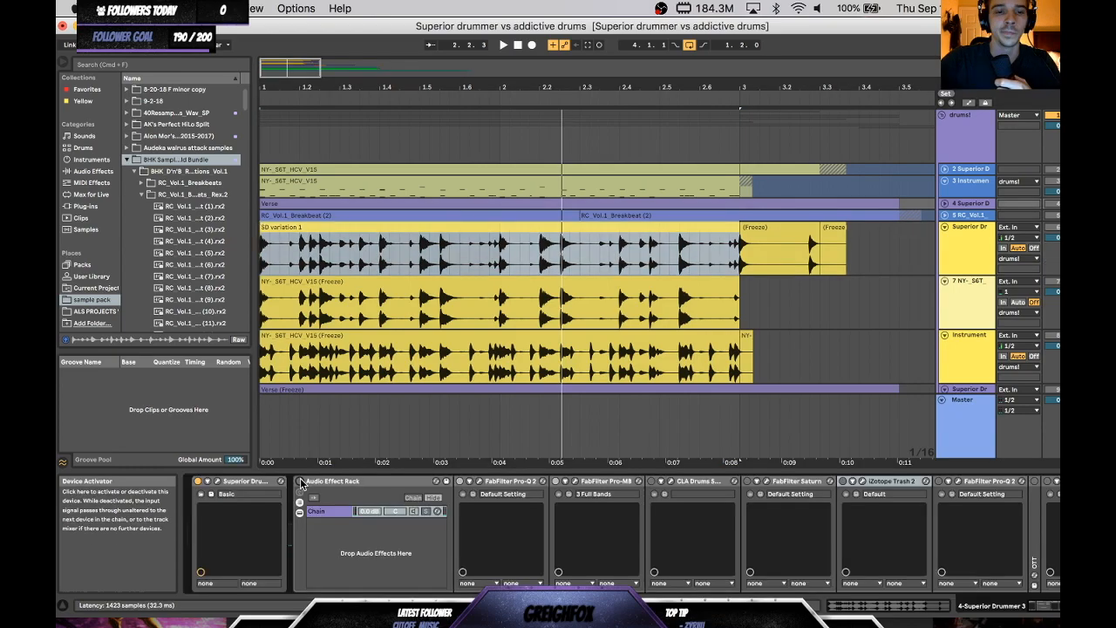
{"action": "left_click", "coordinate": [218, 483]}
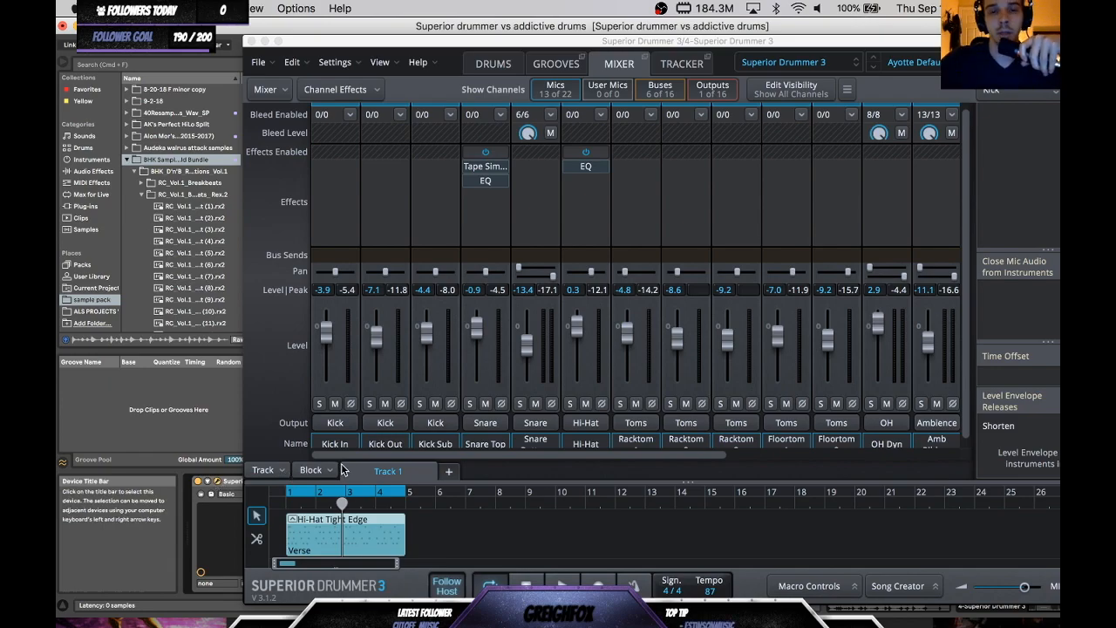
- Examine the mixer's bus and output channels, selecting Snare, OH, Out 1/2 and the Amb Ribbon mic
{"action": "scroll", "coordinate": [443, 221], "scroll_direction": "right", "scroll_amount": 10}
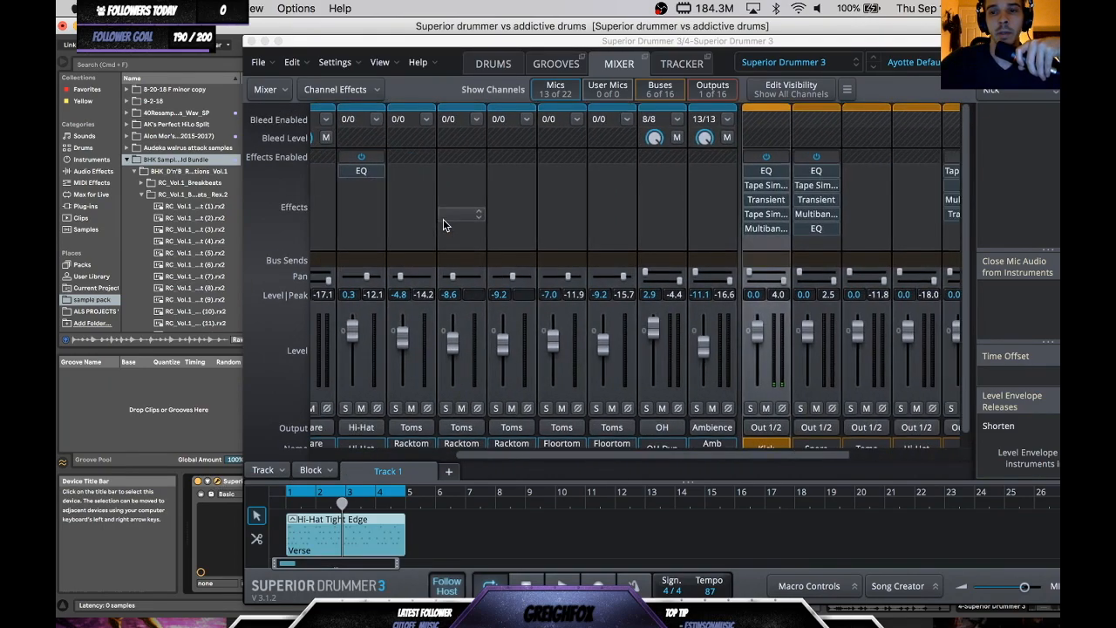
{"action": "scroll", "coordinate": [443, 219], "scroll_direction": "right", "scroll_amount": 3}
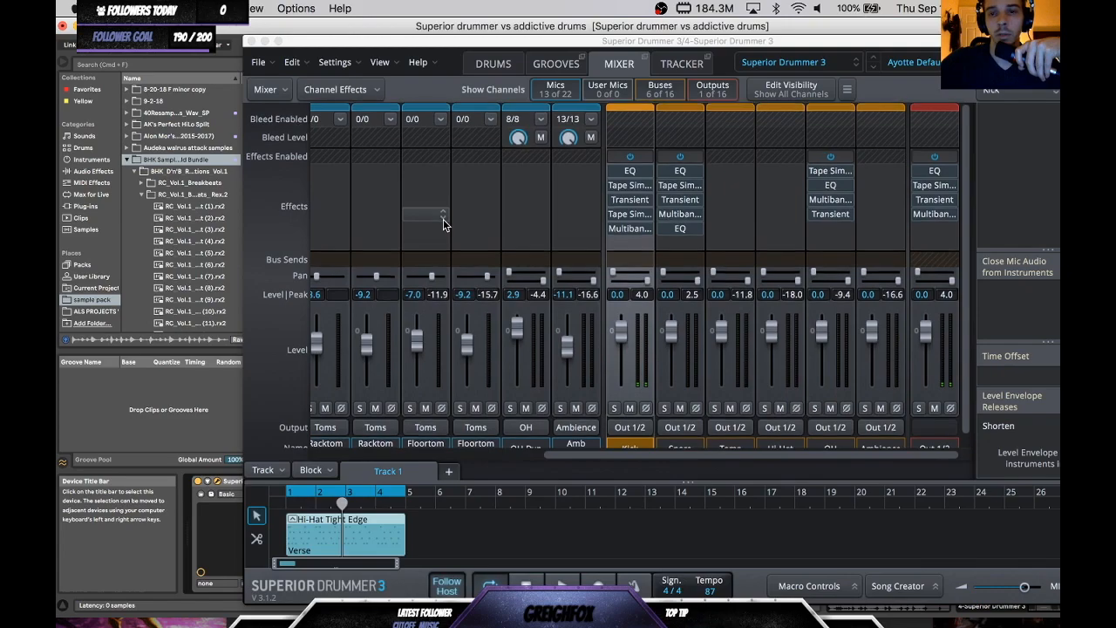
{"action": "scroll", "coordinate": [627, 164], "scroll_direction": "down", "scroll_amount": 1}
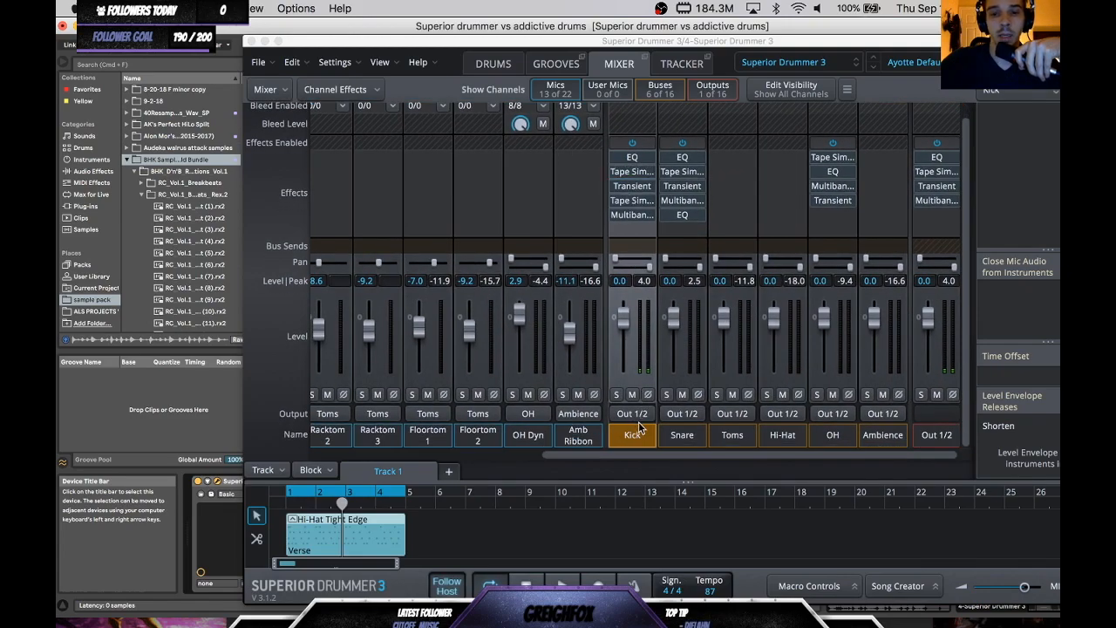
{"action": "left_click", "coordinate": [680, 437]}
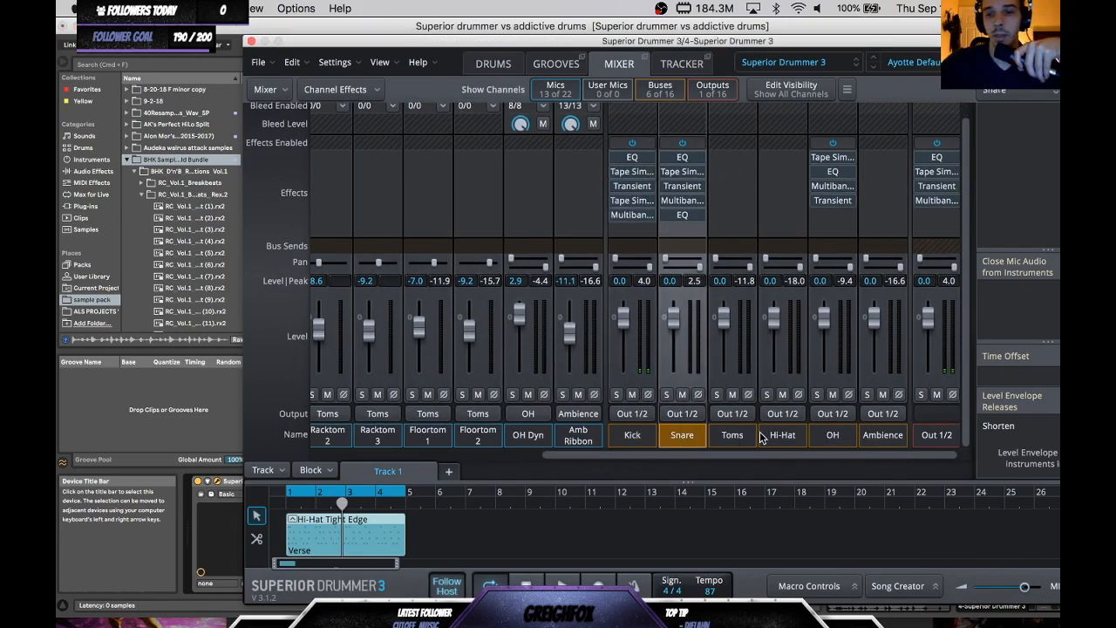
{"action": "left_click", "coordinate": [830, 436]}
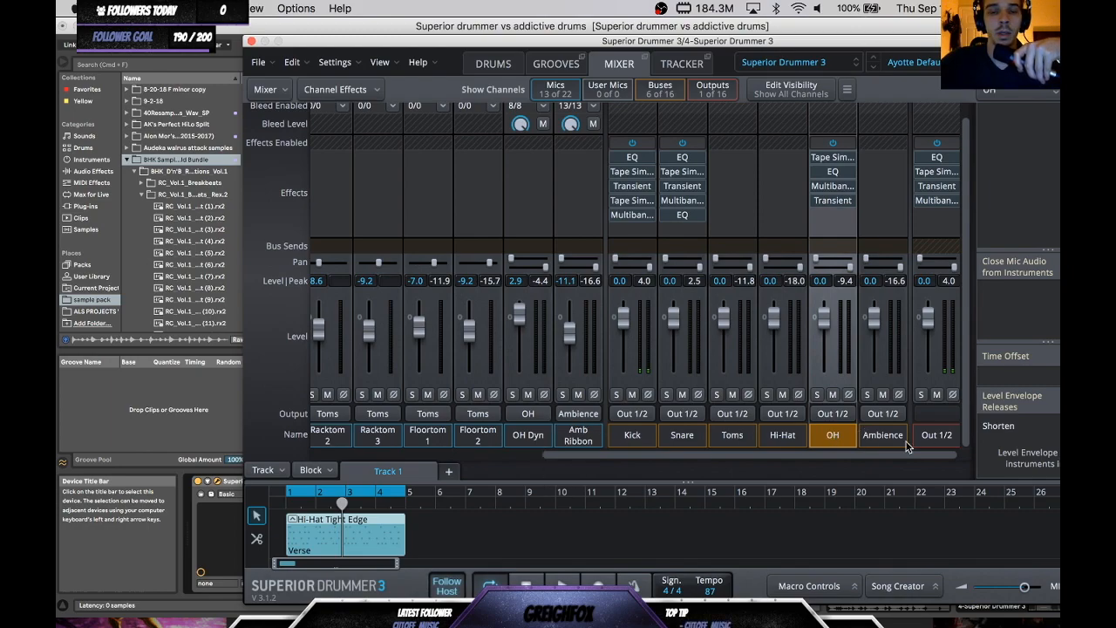
{"action": "left_click", "coordinate": [941, 434]}
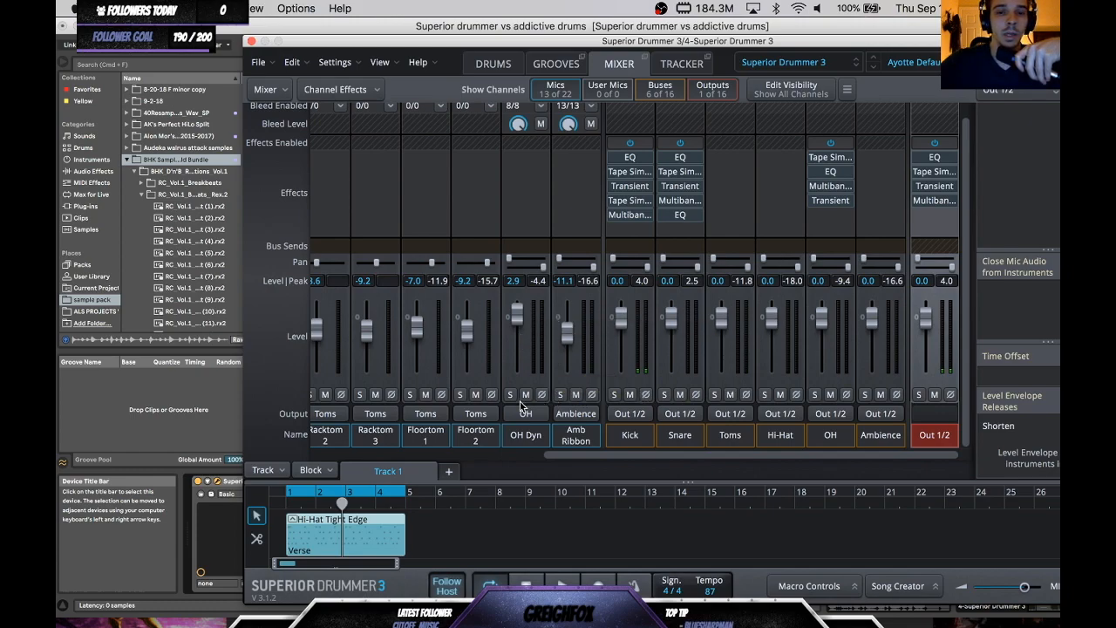
{"action": "left_click", "coordinate": [575, 436]}
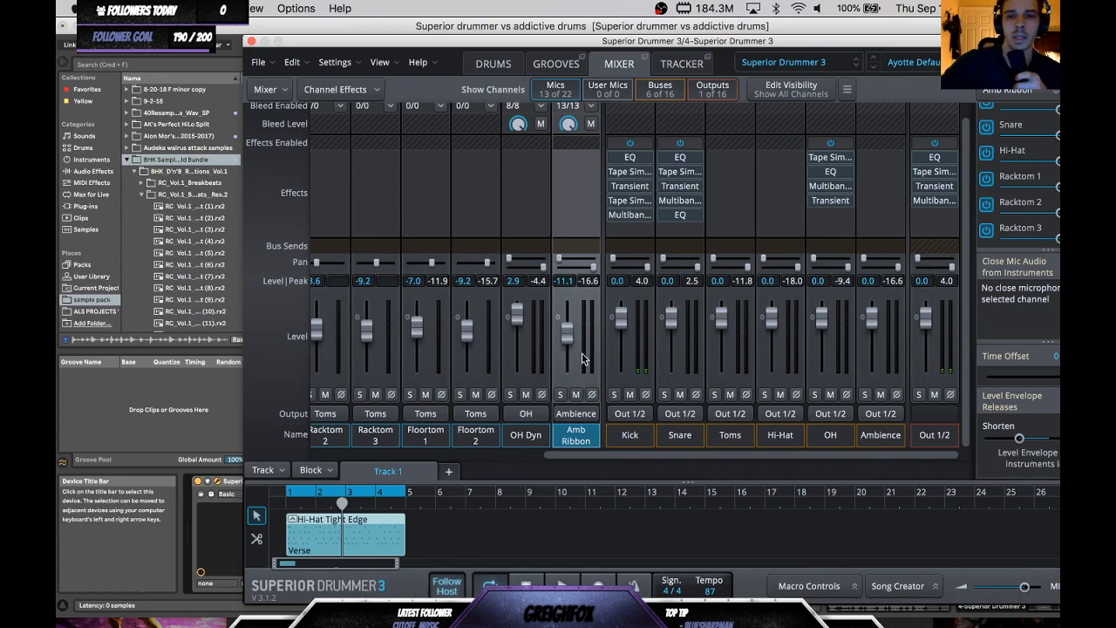
- Reposition the plug-in window to expose the whole mixer and disable the effects on the Kick, Snare, OH and Out 1/2 channels
{"action": "scroll", "coordinate": [584, 358], "scroll_direction": "up", "scroll_amount": 1}
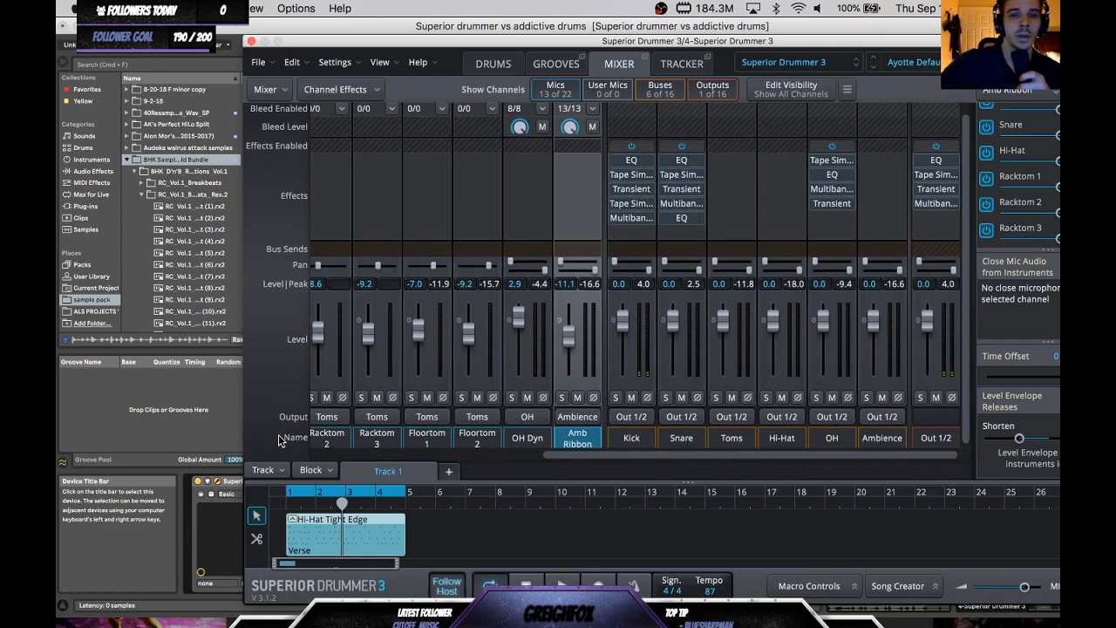
{"action": "left_click_drag", "start_coordinate": [289, 44], "coordinate": [516, 48]}
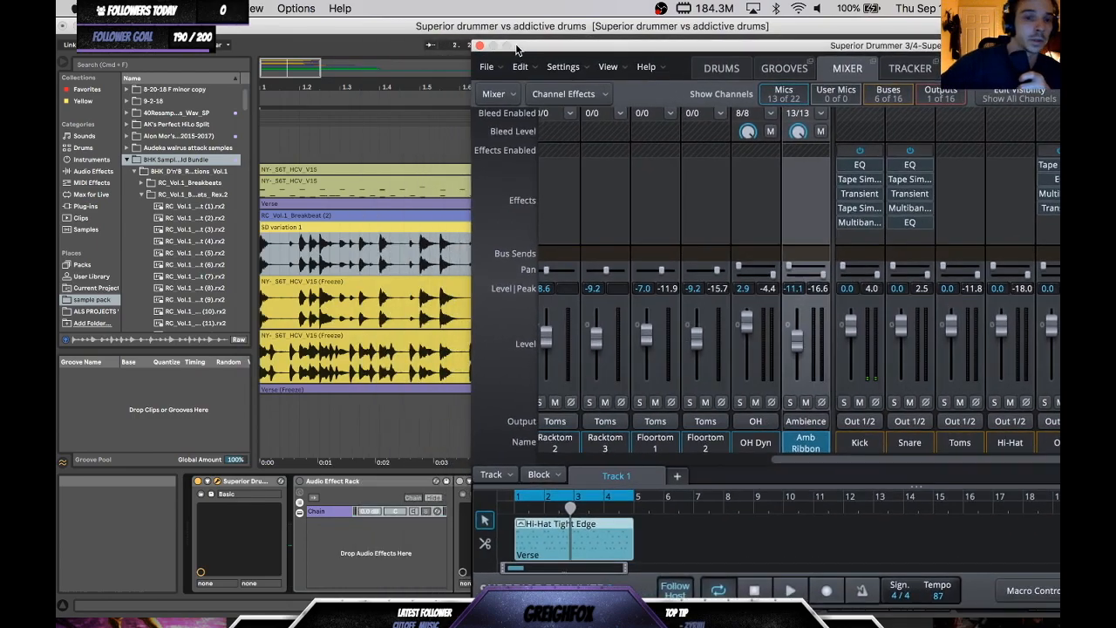
{"action": "left_click", "coordinate": [510, 46]}
{"action": "left_click", "coordinate": [565, 146]}
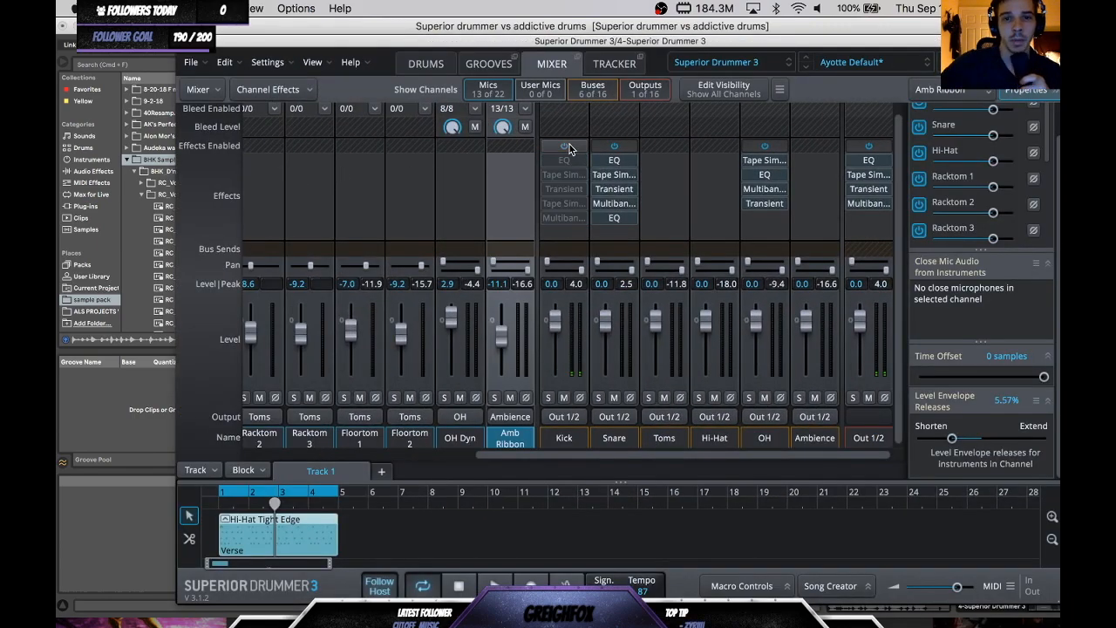
{"action": "left_click", "coordinate": [614, 146]}
{"action": "left_click", "coordinate": [762, 146]}
{"action": "left_click", "coordinate": [868, 147]}
- Review the individual mic channels and play the beat with the bus and output effects bypassed
{"action": "scroll", "coordinate": [766, 175], "scroll_direction": "down", "scroll_amount": 1}
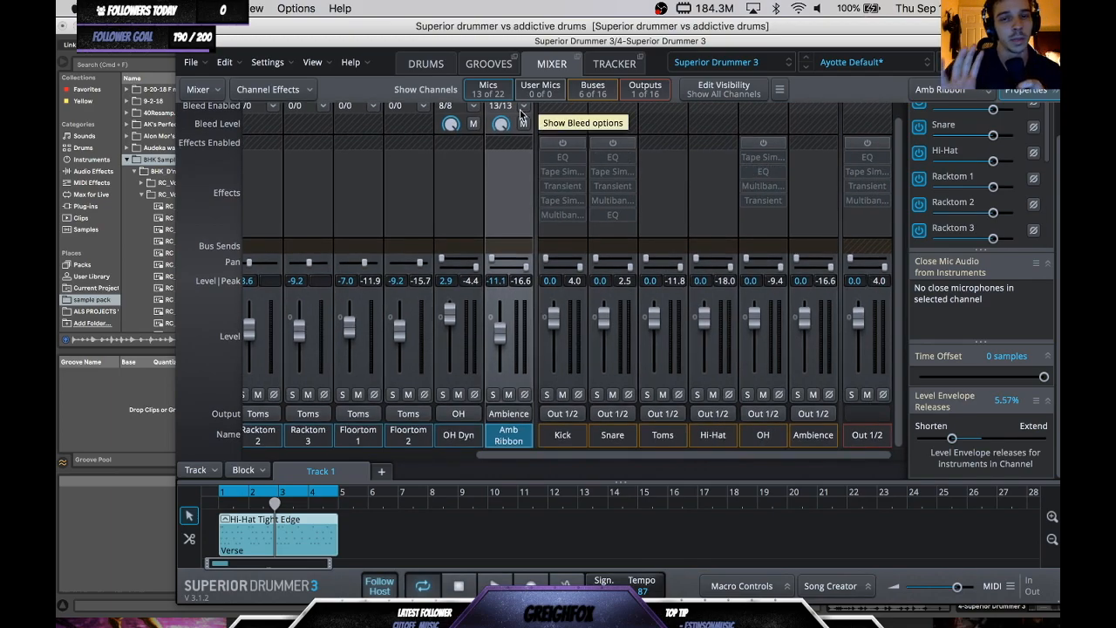
{"action": "scroll", "coordinate": [506, 140], "scroll_direction": "left", "scroll_amount": 10}
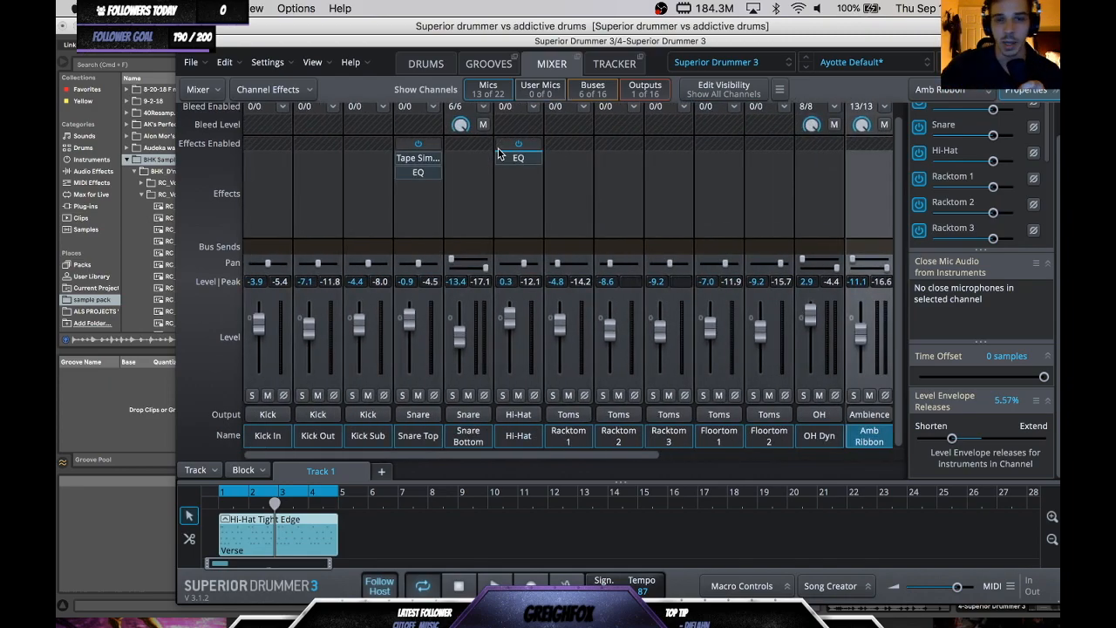
{"action": "scroll", "coordinate": [465, 176], "scroll_direction": "right", "scroll_amount": 8}
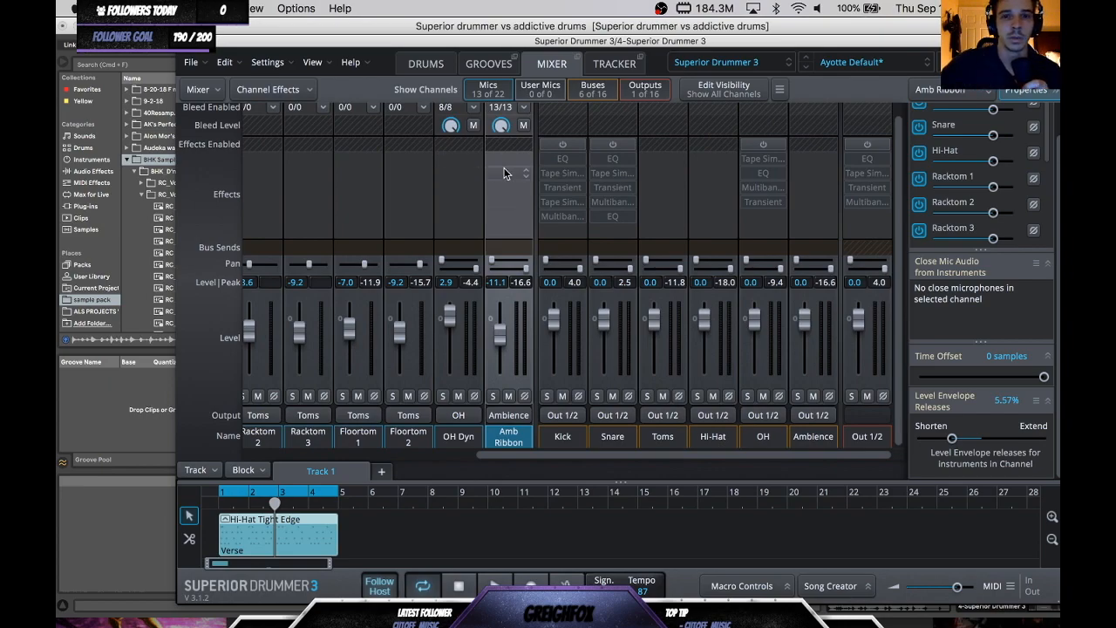
{"action": "key", "text": "space"}
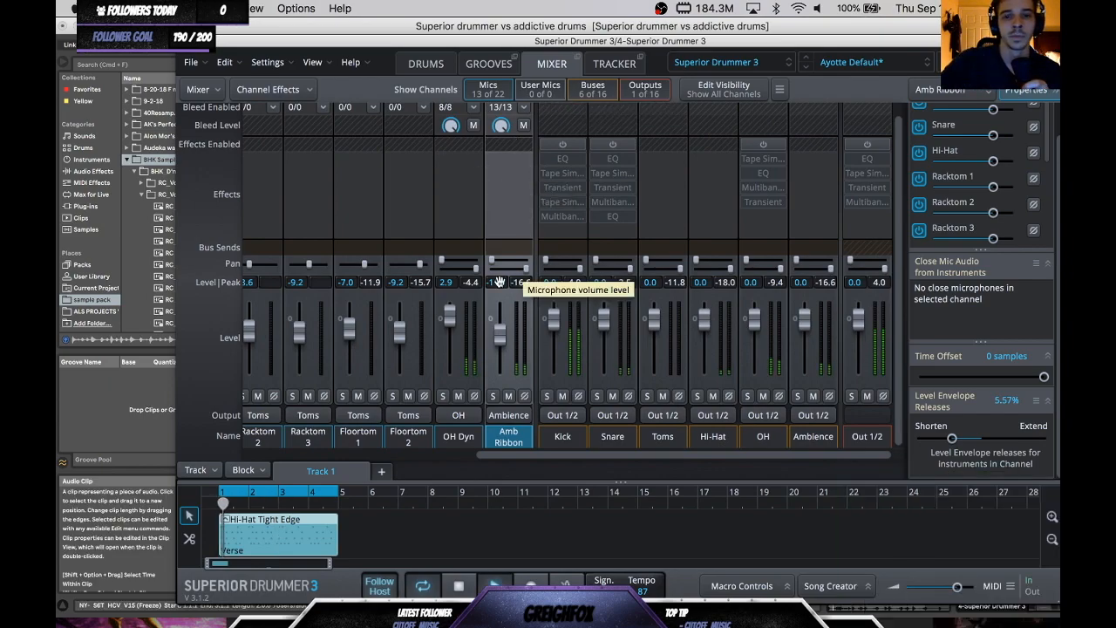
- Re-enable the effects on the Kick, Snare, OH and Out 1/2 channels while the beat plays
{"action": "left_click", "coordinate": [563, 145]}
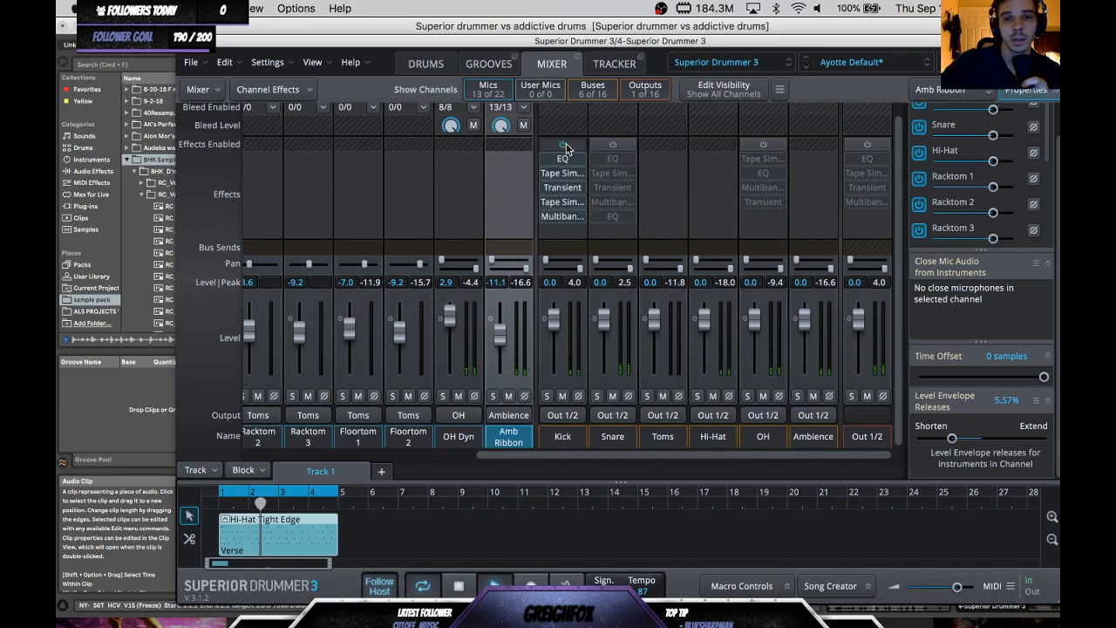
{"action": "left_click", "coordinate": [614, 145]}
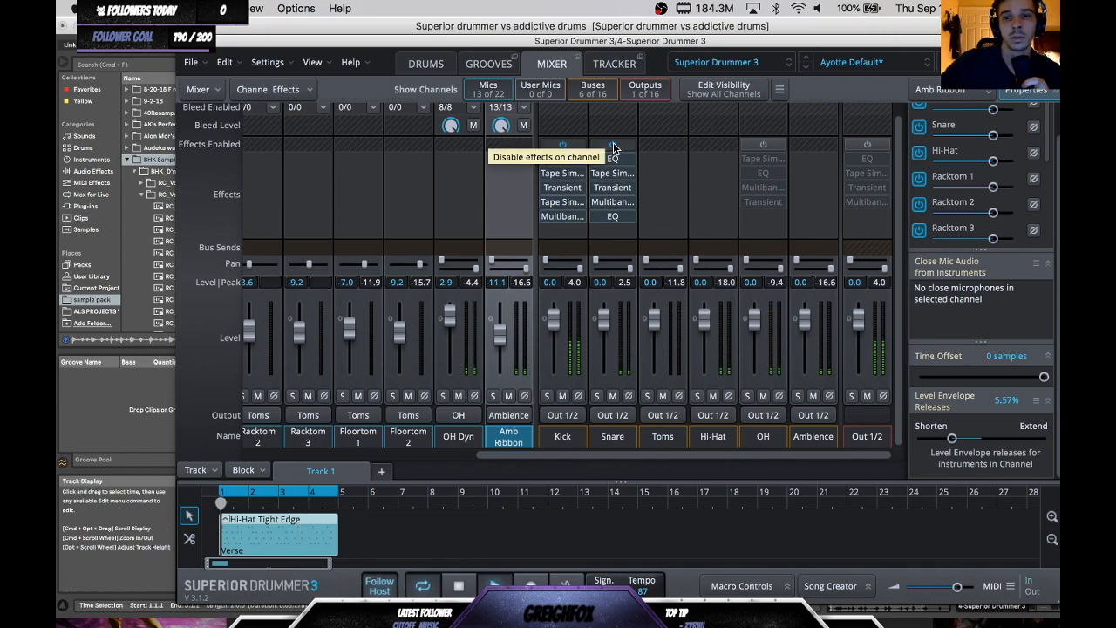
{"action": "left_click", "coordinate": [760, 145]}
{"action": "scroll", "coordinate": [760, 147], "scroll_direction": "down", "scroll_amount": 1}
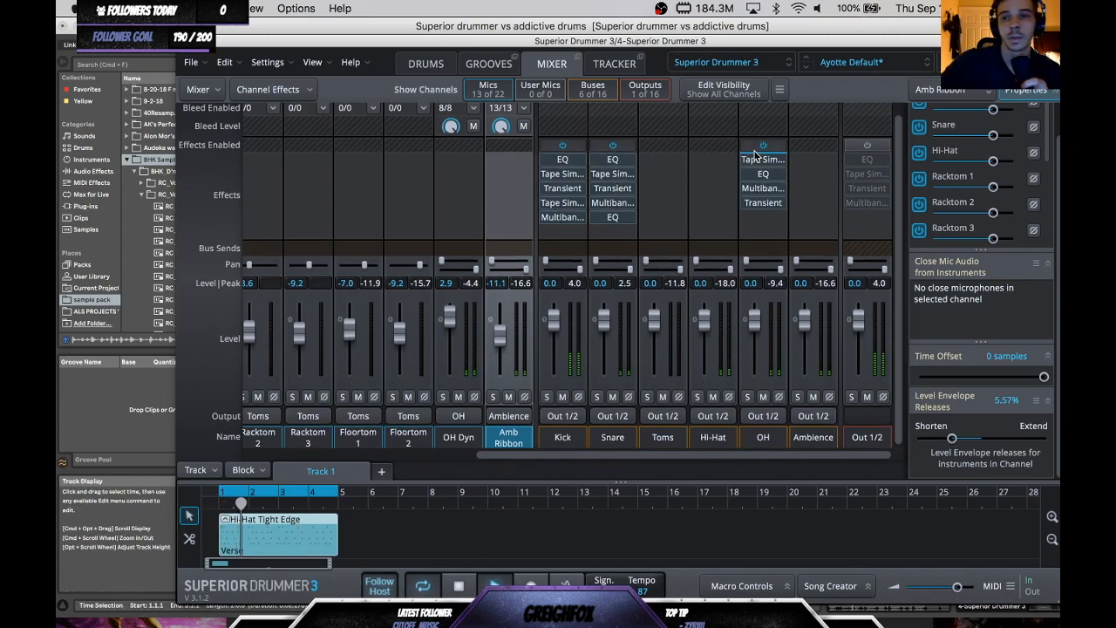
{"action": "left_click", "coordinate": [865, 144]}
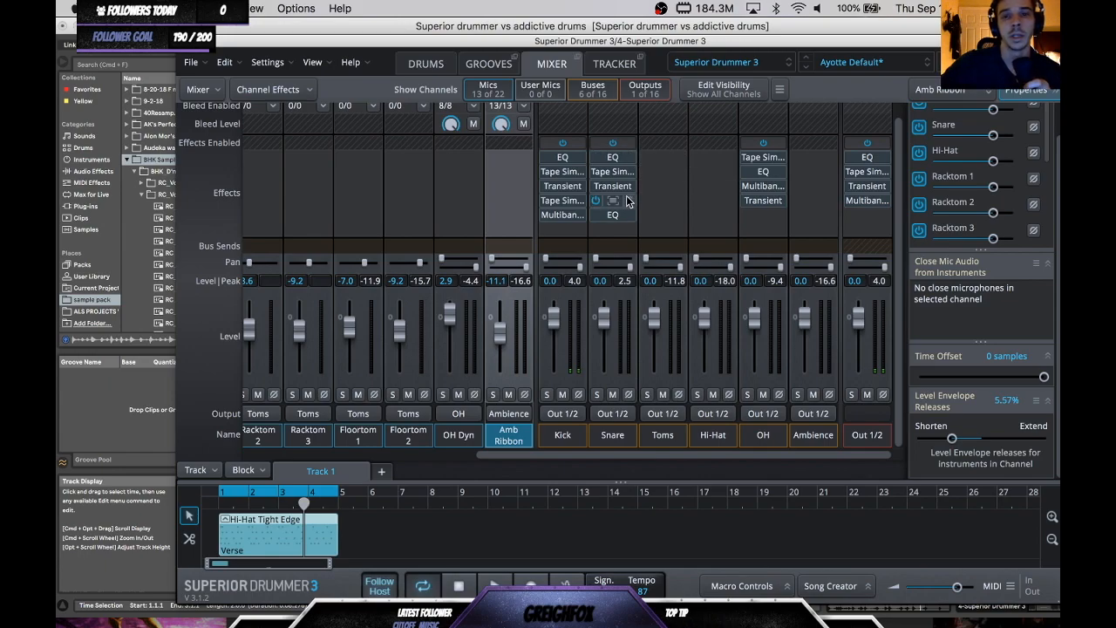
- Inspect the Transient effect on the Kick bus, then close it and the Superior Drummer 3 plug-in window
{"action": "left_click", "coordinate": [565, 188]}
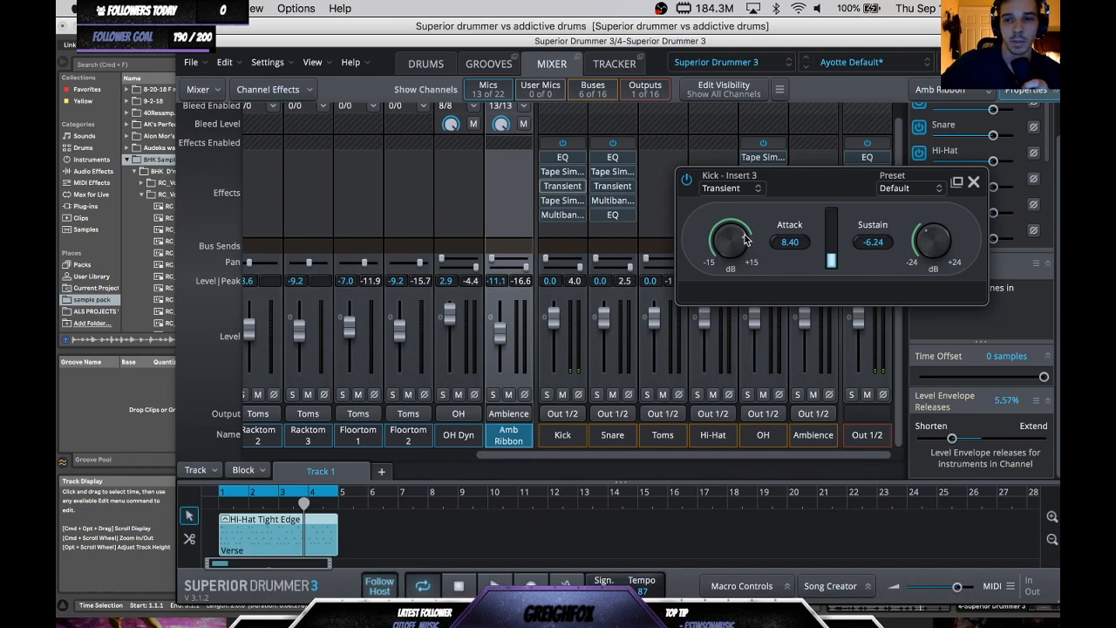
{"action": "left_click", "coordinate": [975, 183]}
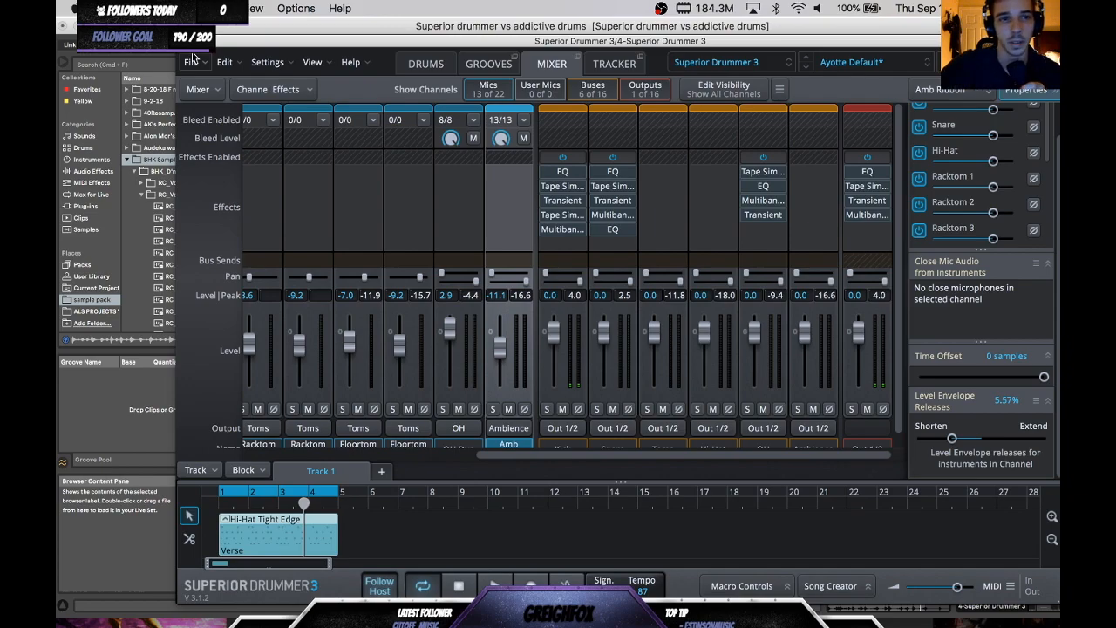
{"action": "left_click", "coordinate": [184, 41]}
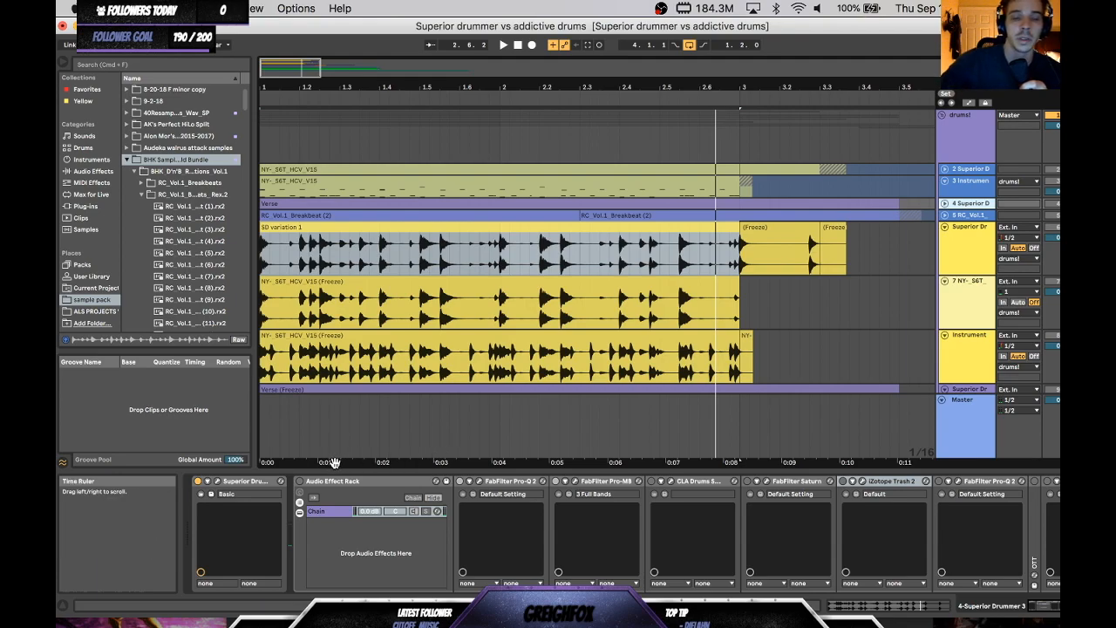
- Enable the Audio Effect Rack, open its first FabFilter Pro-Q 2 to audition the beat while toggling the EQ, and close the plug-in
{"action": "left_click", "coordinate": [300, 482]}
{"action": "left_click", "coordinate": [479, 481]}
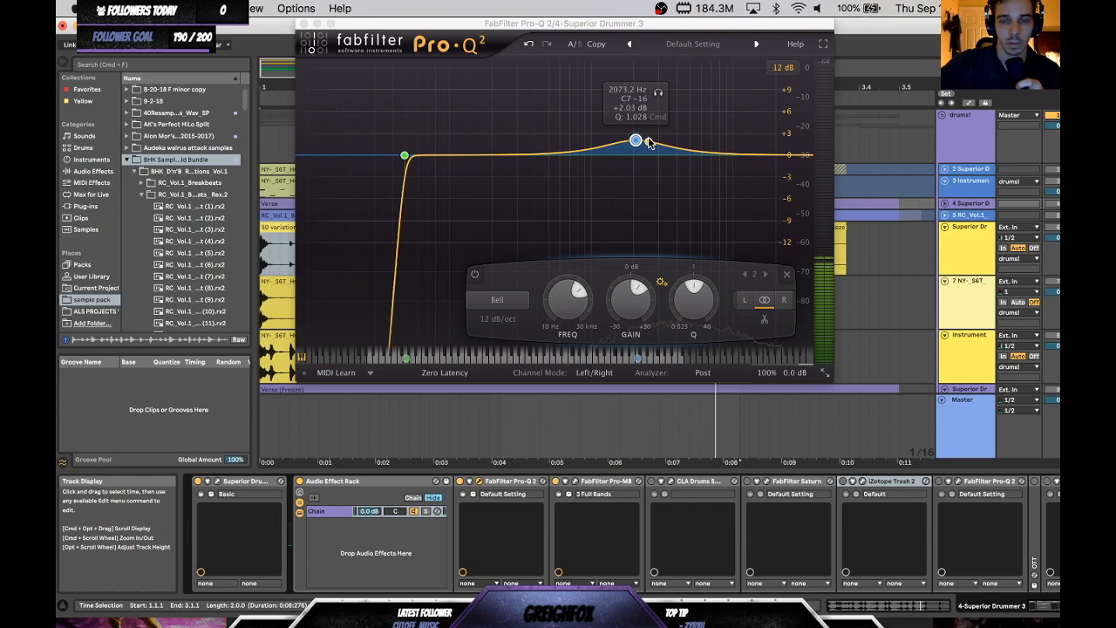
{"action": "key", "text": "space"}
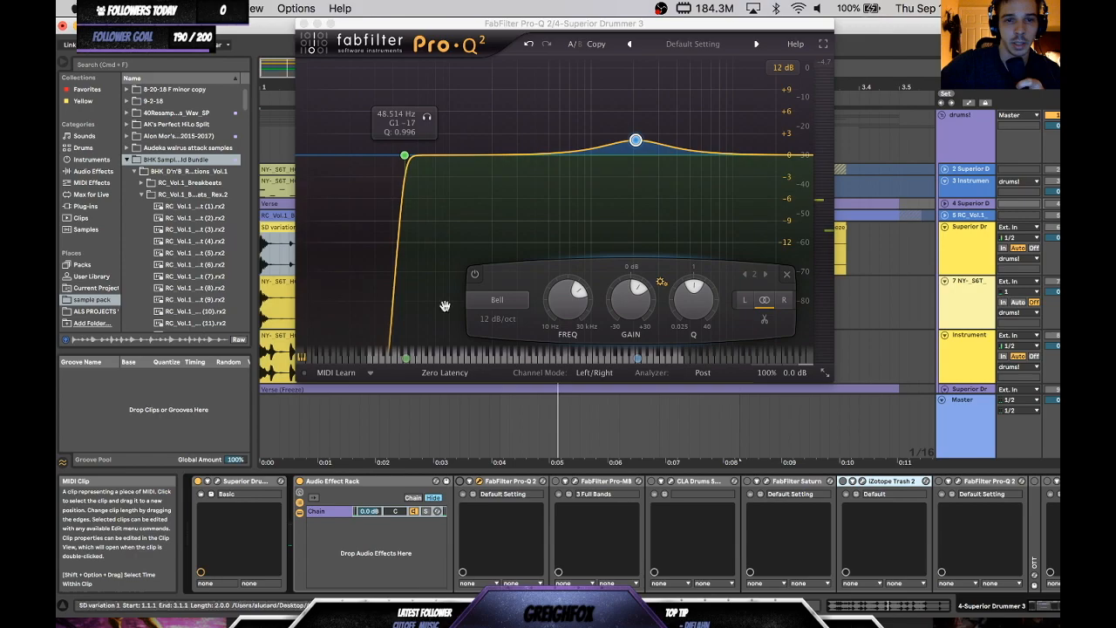
{"action": "left_click", "coordinate": [460, 482]}
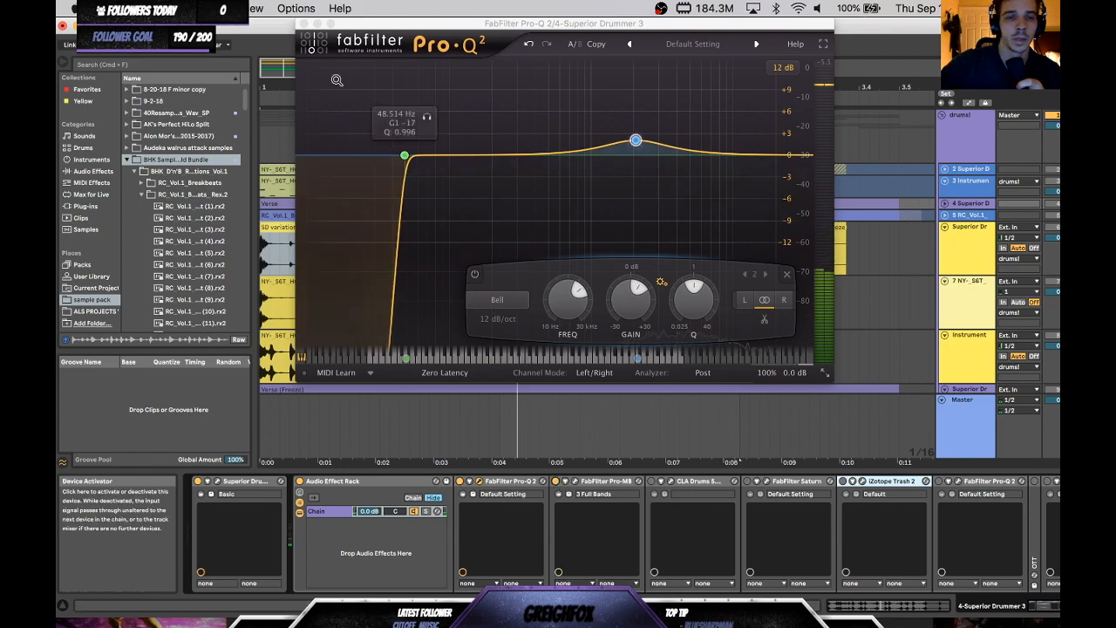
{"action": "left_click", "coordinate": [305, 23]}
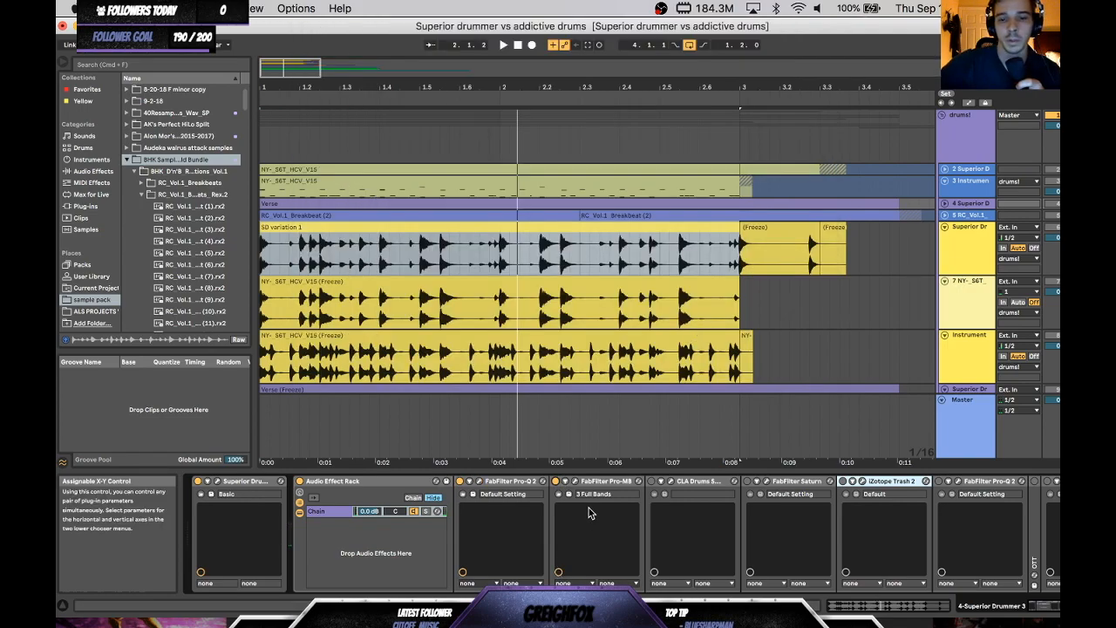
- Open FabFilter Pro-MB and play the beat to review how its three bands compress
{"action": "left_click", "coordinate": [576, 484]}
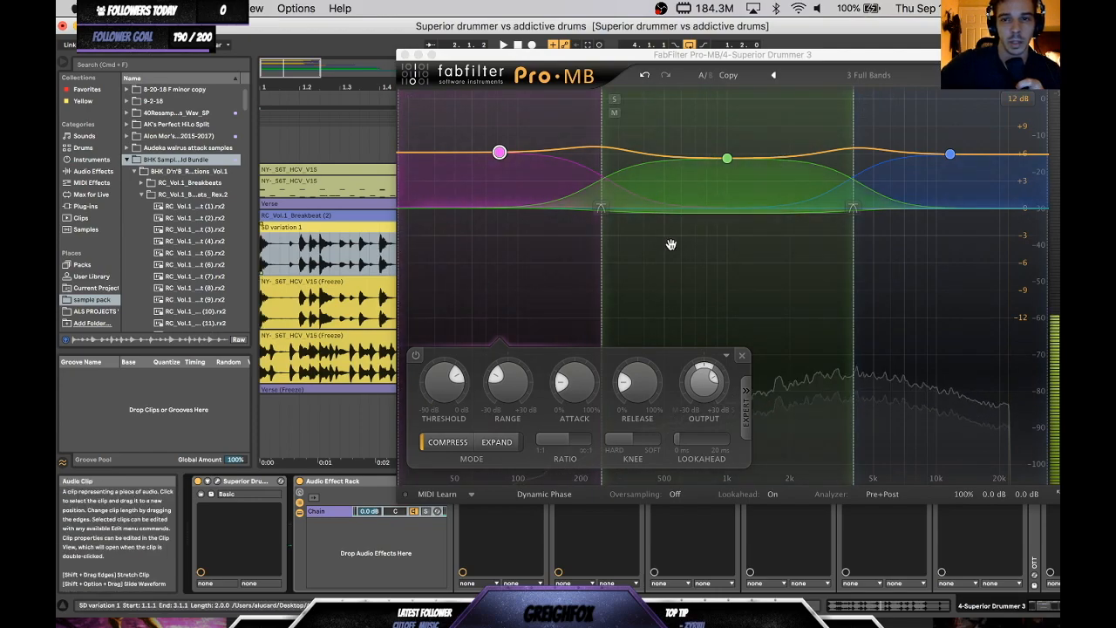
{"action": "key", "text": "space"}
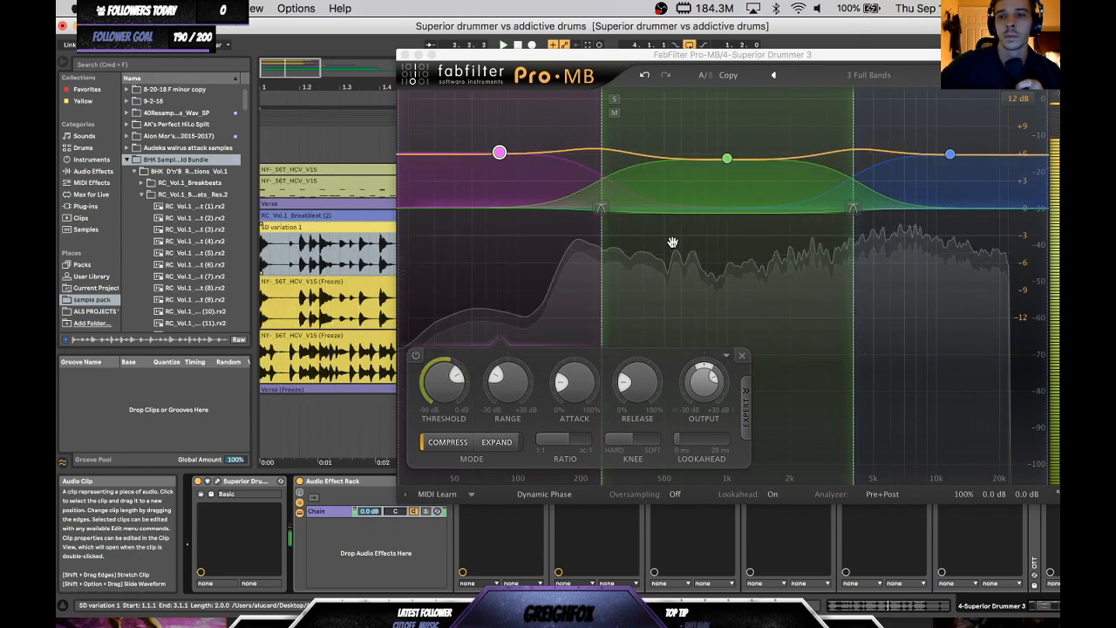
{"action": "key", "text": "space"}
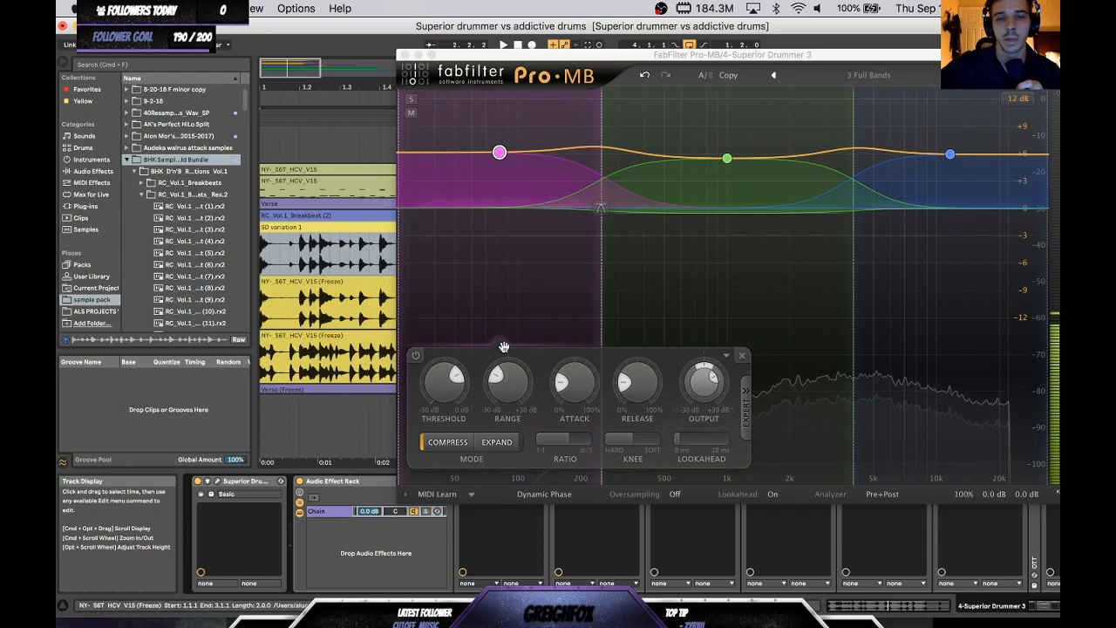
- Set Pro-MB's Band 1 Range to 0.00 dB, play the beat and close the plug-in
{"action": "mouse_move", "coordinate": [508, 382]}
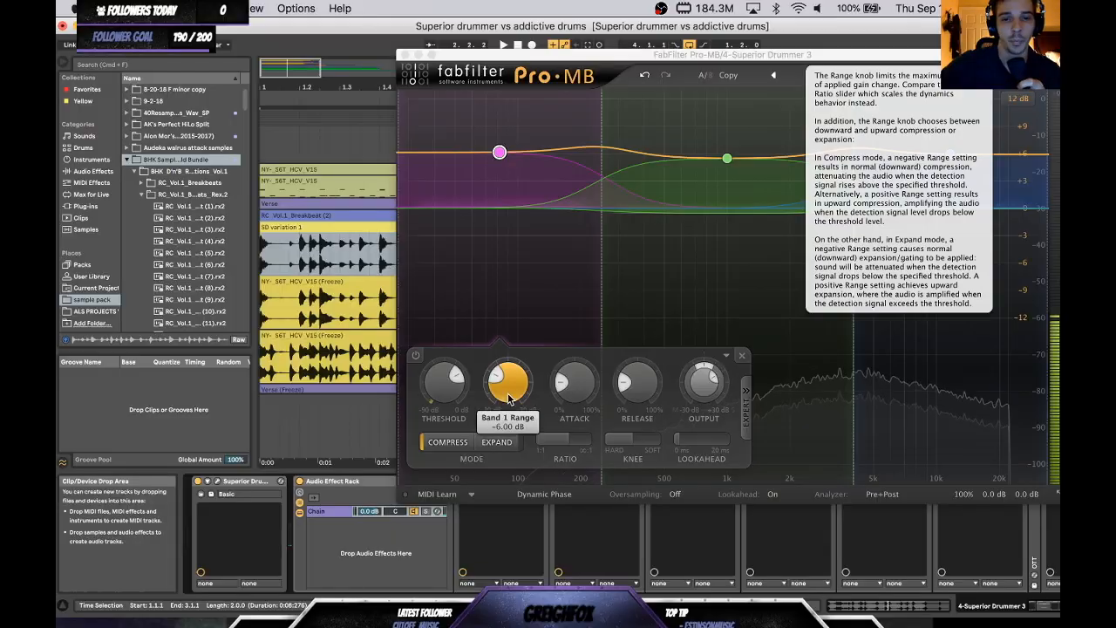
{"action": "left_click_drag", "start_coordinate": [505, 397], "coordinate": [504, 280]}
{"action": "key", "text": "space"}
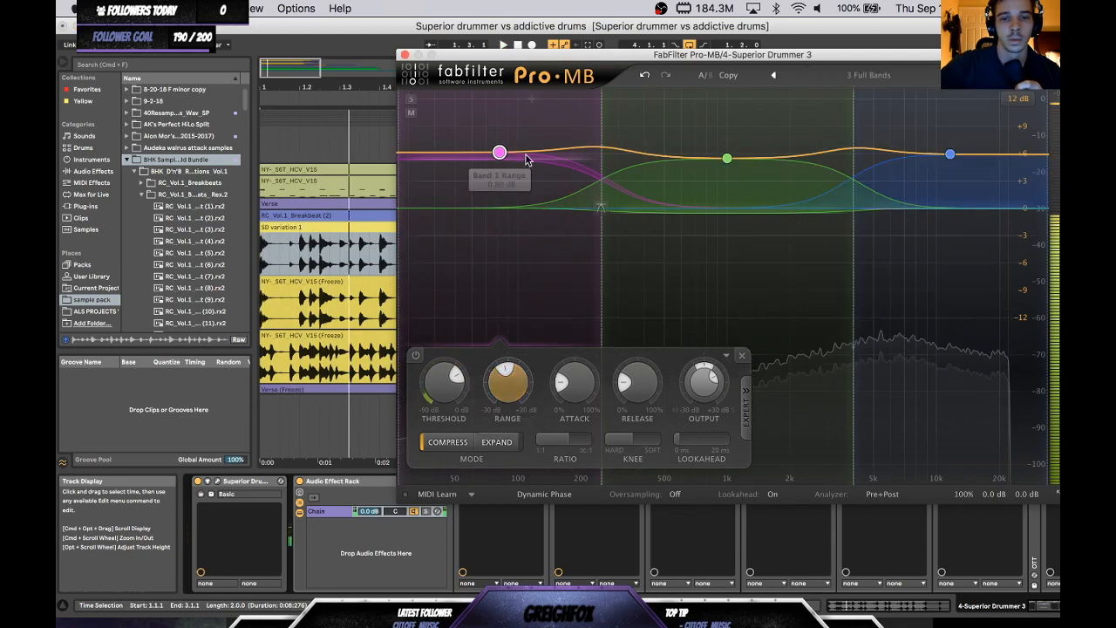
{"action": "left_click", "coordinate": [405, 55]}
- Enable CLA Drums, review its room channel with the soft gate, close its window and select the device in the chain
{"action": "left_click", "coordinate": [672, 481]}
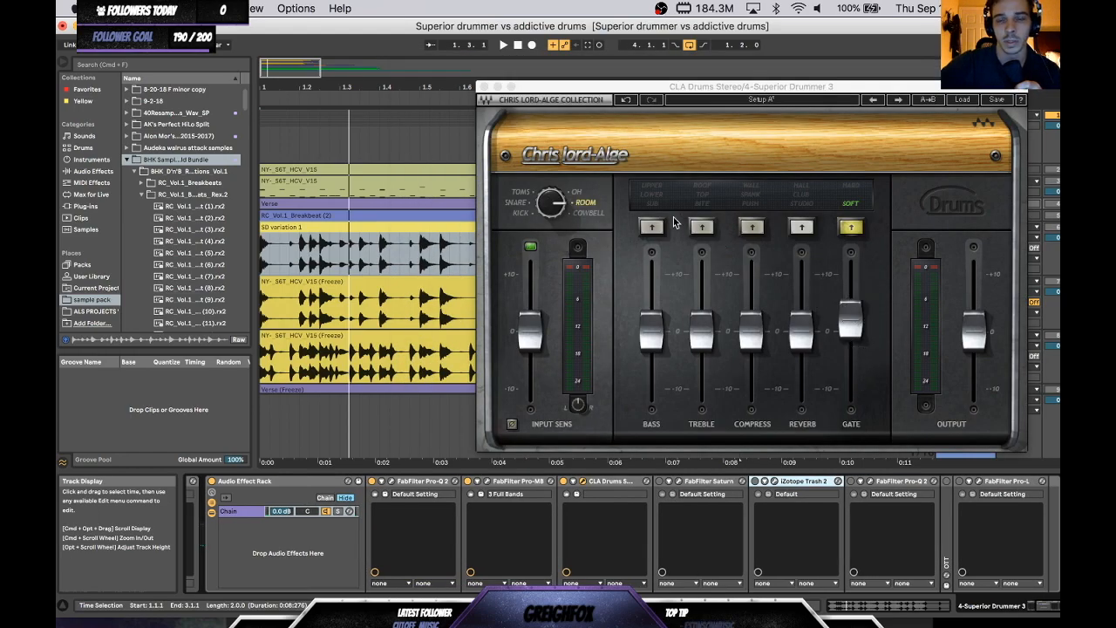
{"action": "left_click", "coordinate": [484, 87]}
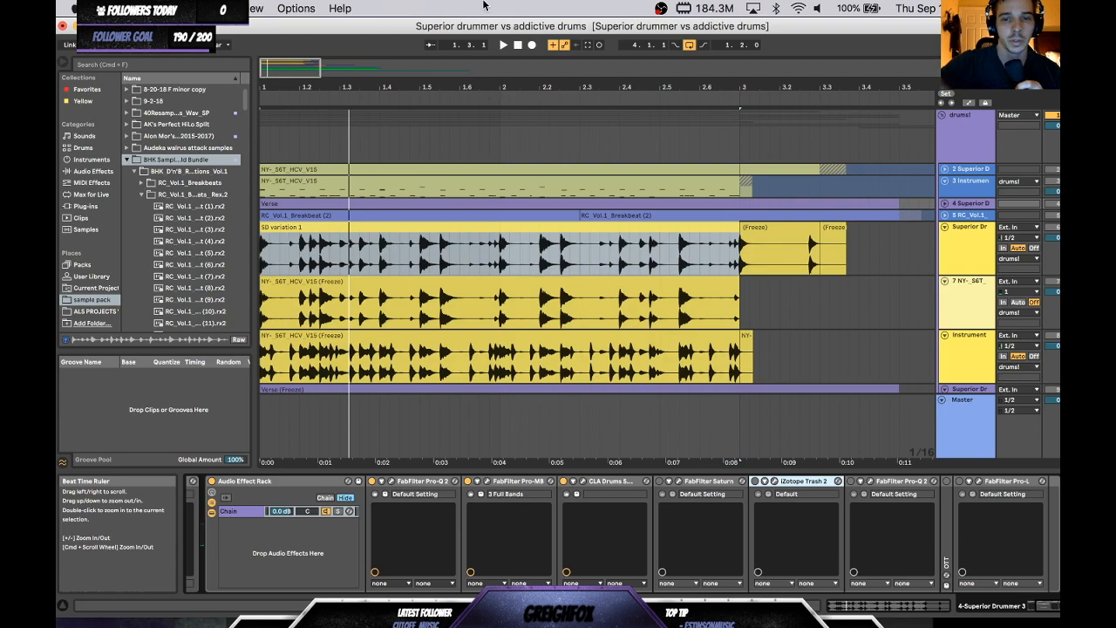
{"action": "scroll", "coordinate": [483, 216], "scroll_direction": "down", "scroll_amount": 2}
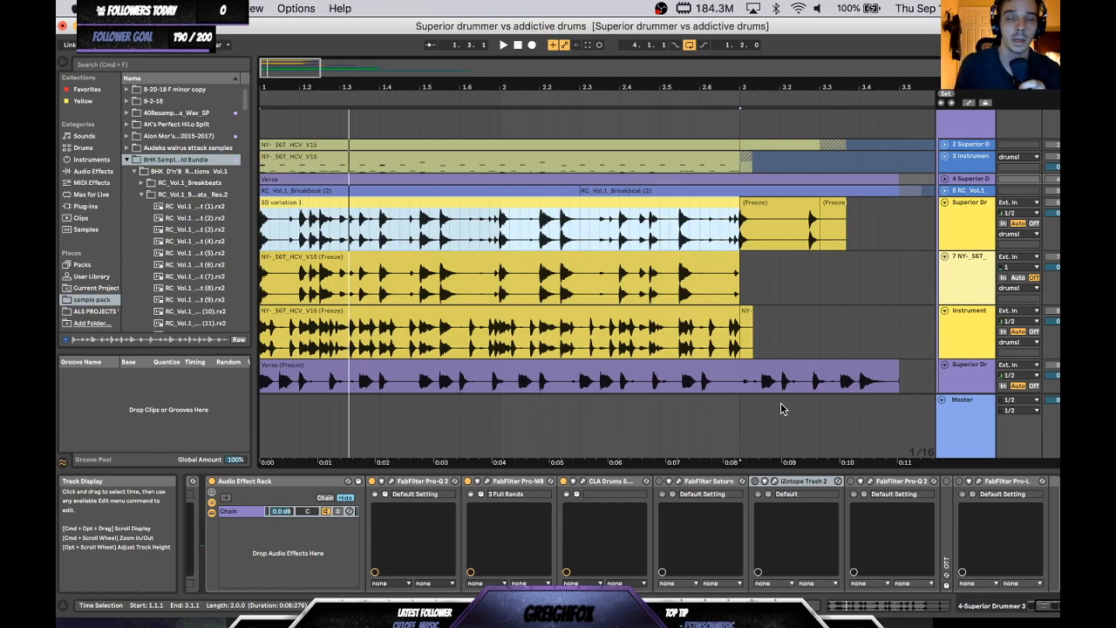
{"action": "left_click", "coordinate": [602, 484]}
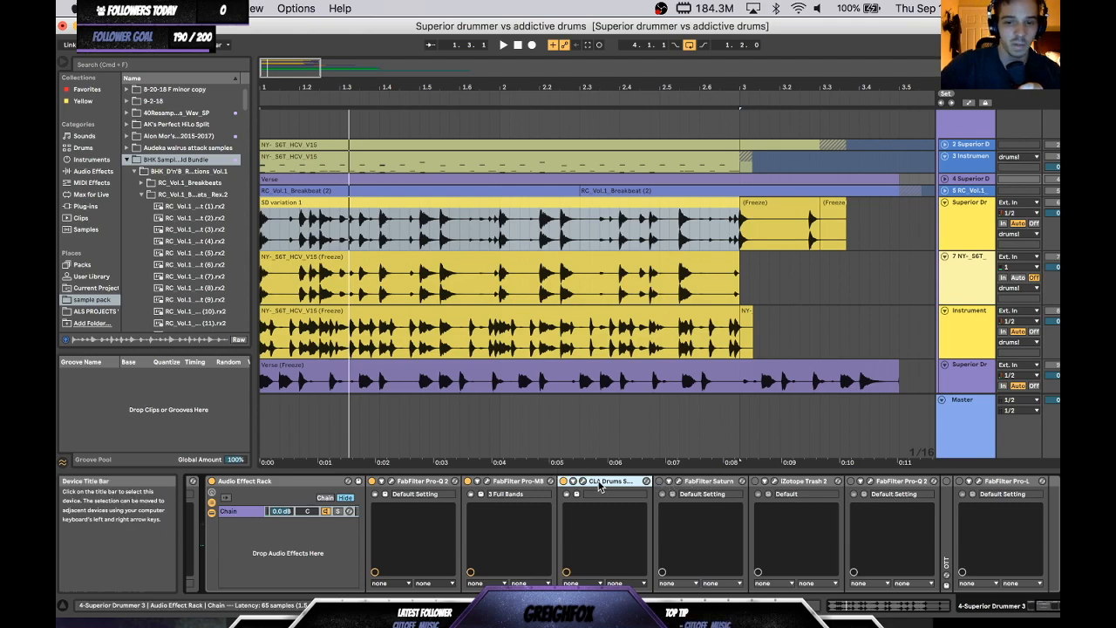
- Open FabFilter Saturn to show its Warm Tape saturation, enable the device, play the beat and close the plug-in
{"action": "left_click", "coordinate": [681, 482]}
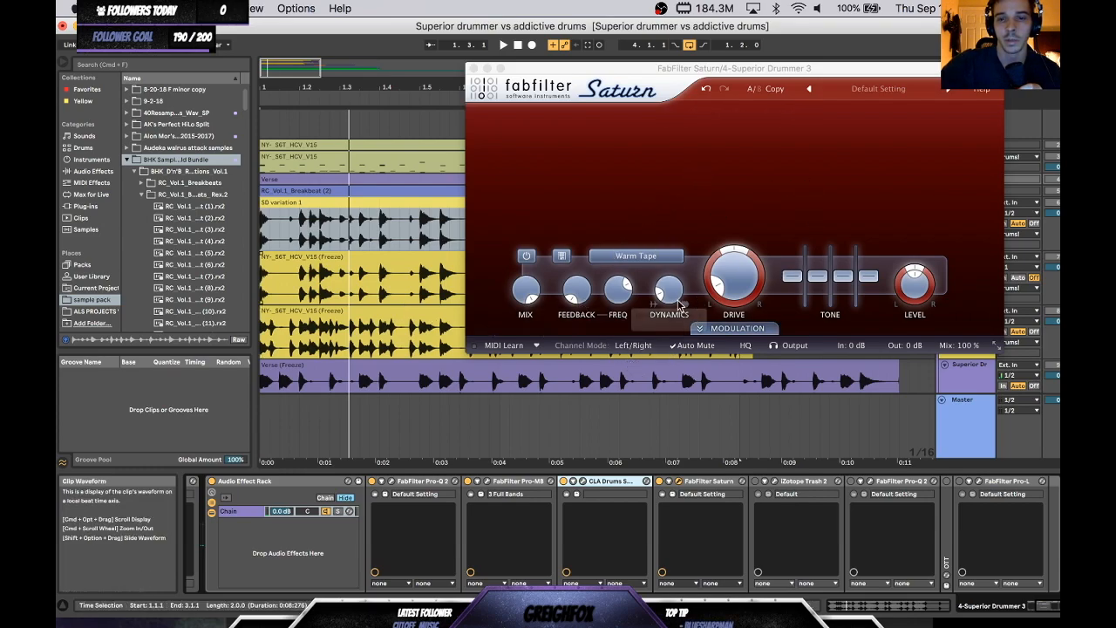
{"action": "mouse_move", "coordinate": [744, 292]}
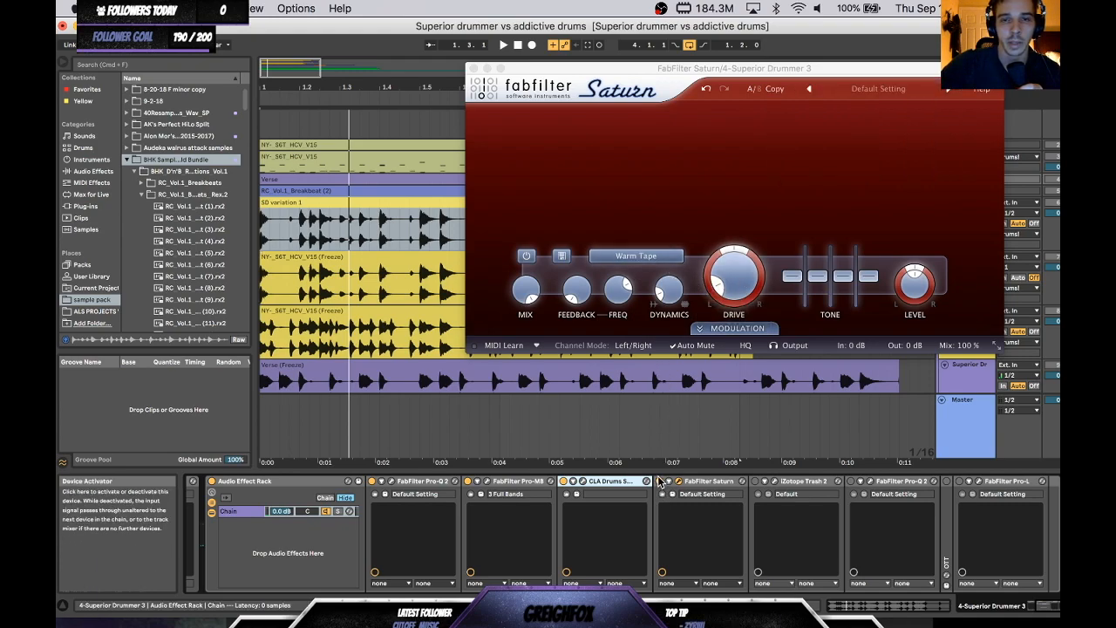
{"action": "key", "text": "space"}
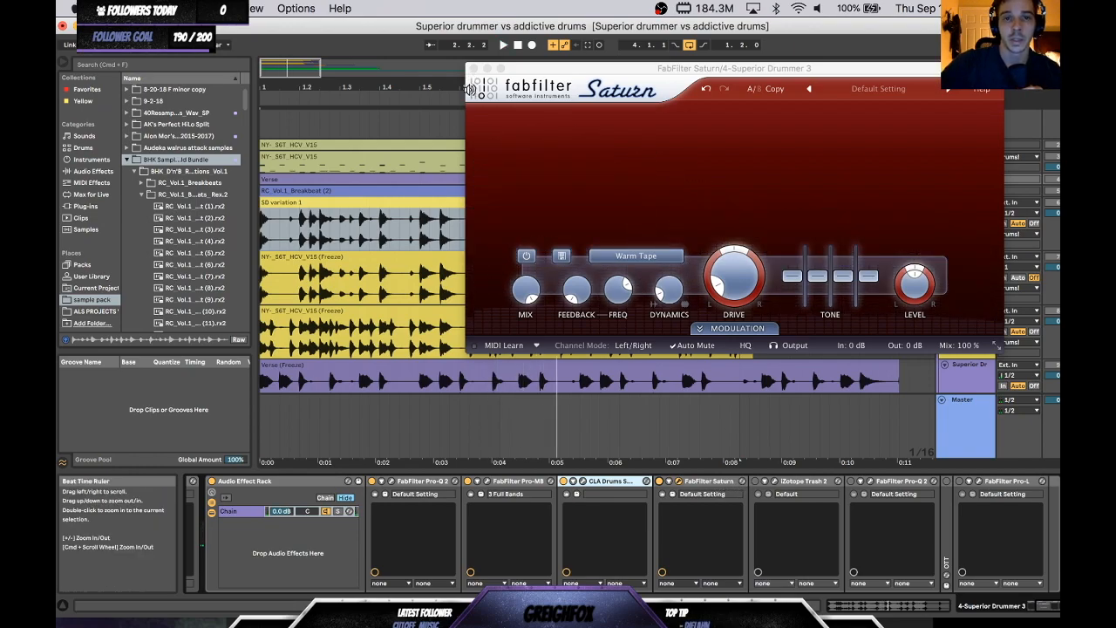
{"action": "left_click", "coordinate": [475, 67]}
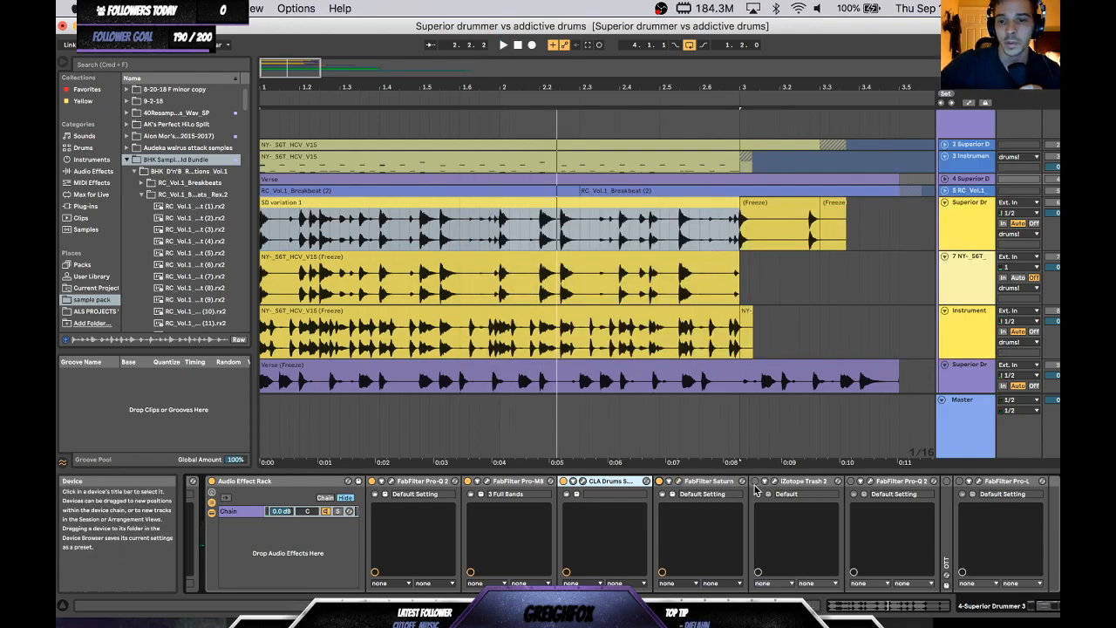
- Enable iZotope Trash 2, show its Tape Saturation distortion type, play the beat through it and close its window
{"action": "left_click", "coordinate": [775, 482]}
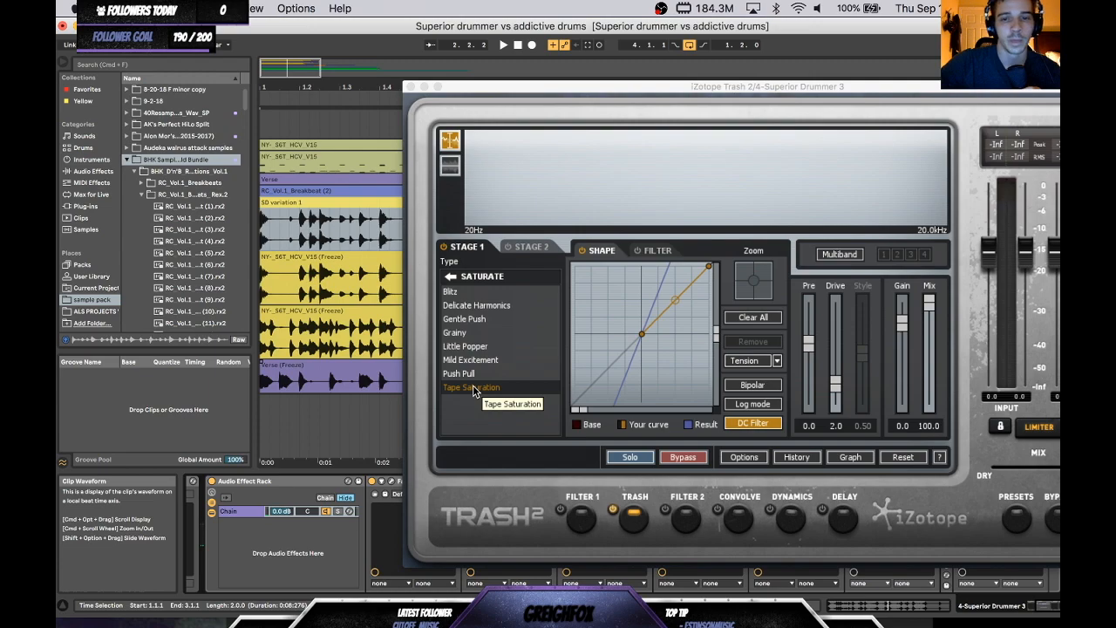
{"action": "key", "text": "space"}
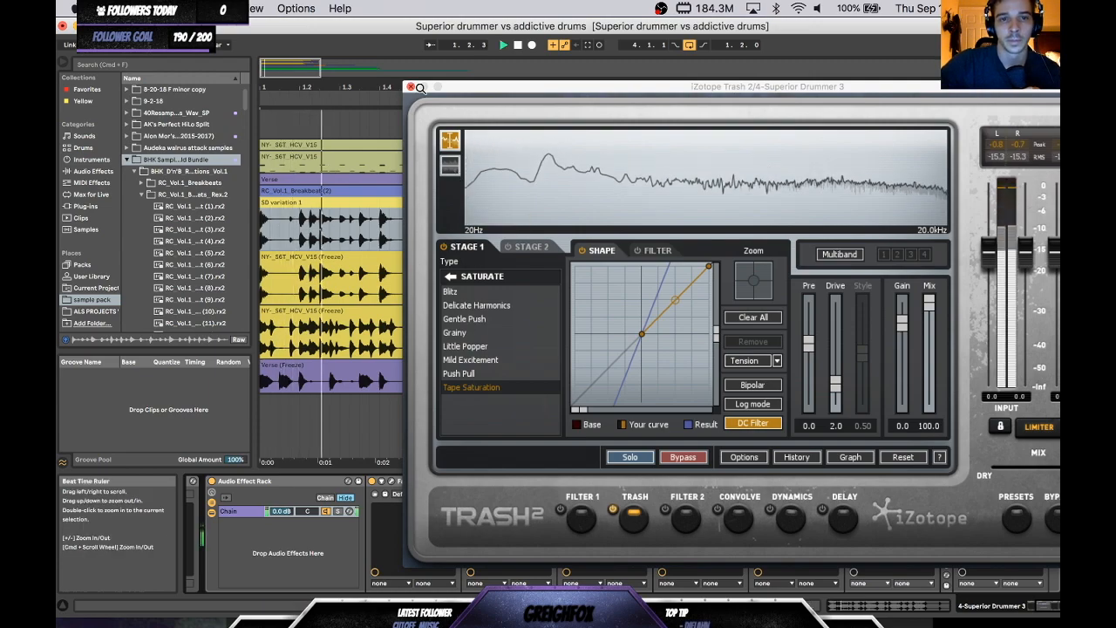
{"action": "left_click", "coordinate": [412, 86]}
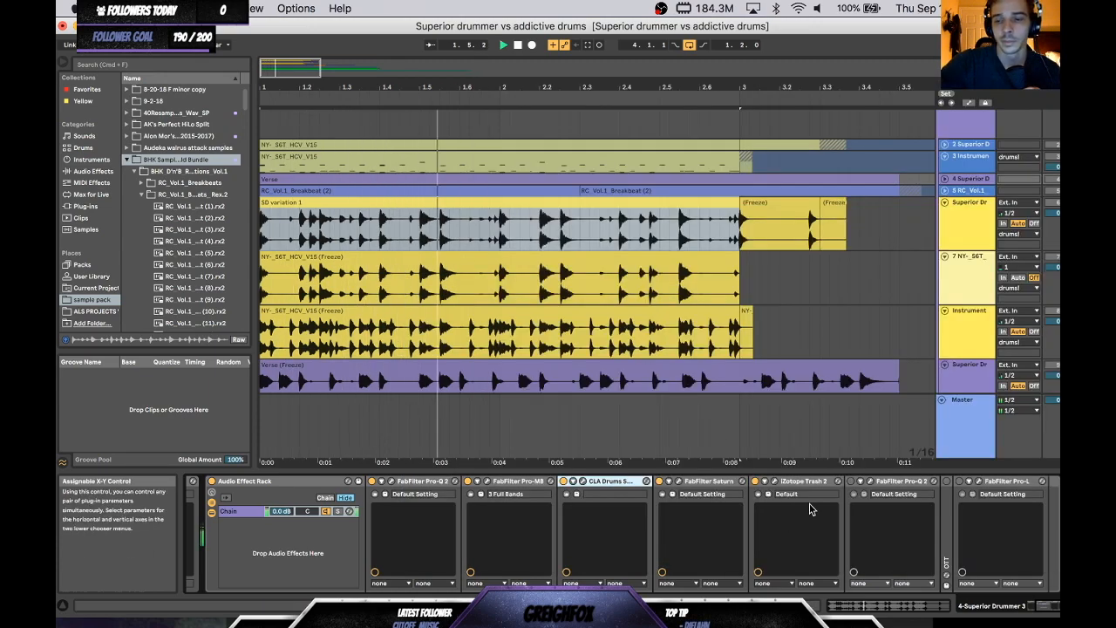
- Enable the second FabFilter Pro-Q 2, review its EQ cuts, play the beat through it and close the plug-in
{"action": "left_click", "coordinate": [871, 484]}
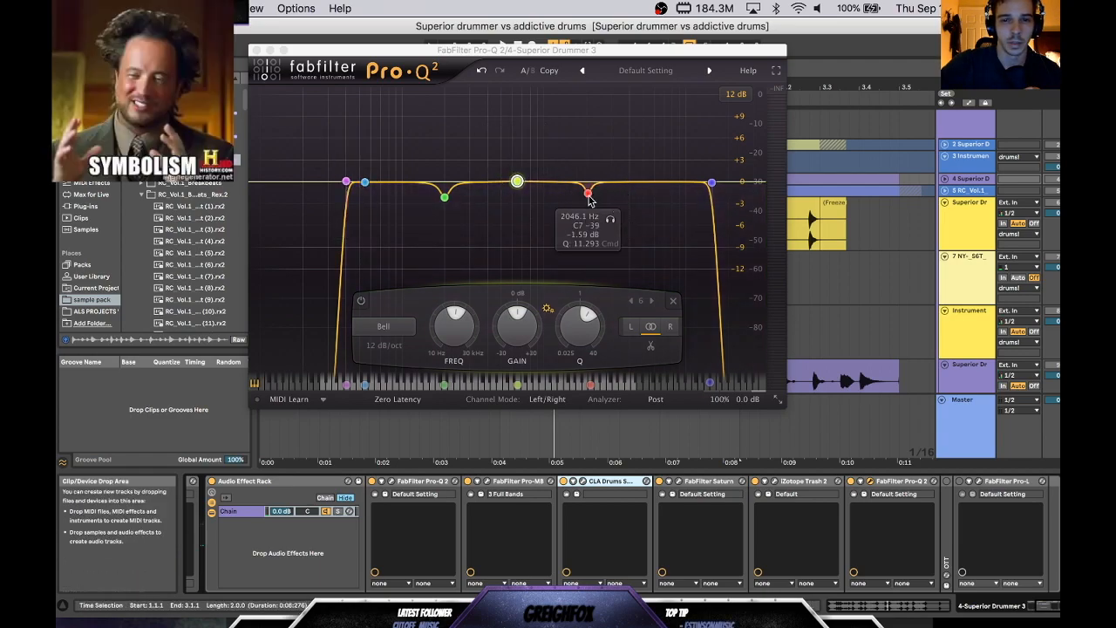
{"action": "key", "text": "space"}
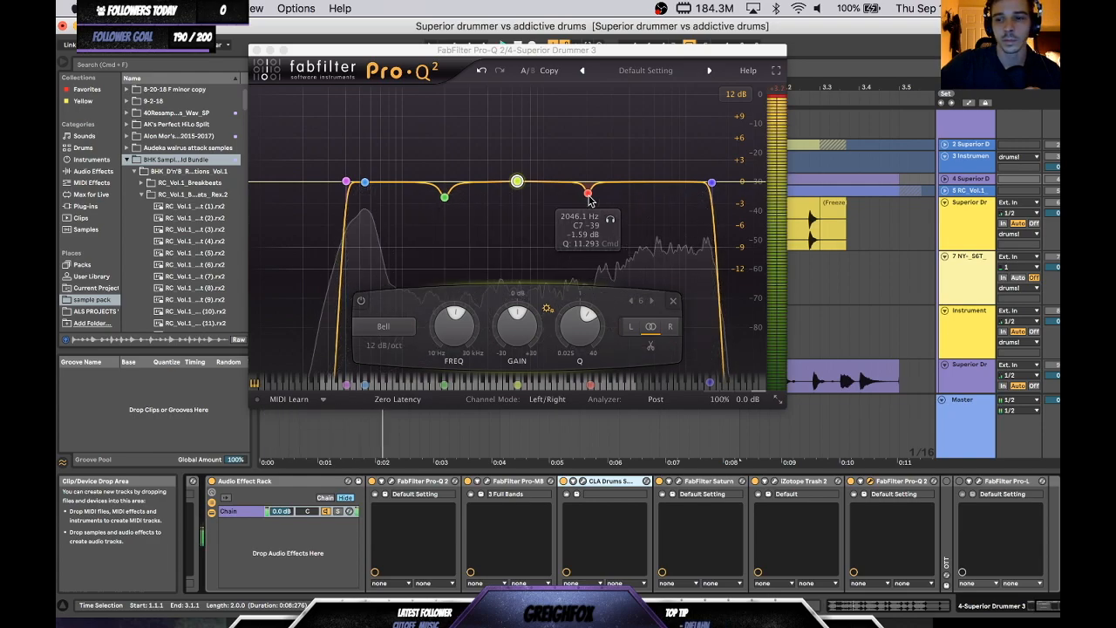
{"action": "key", "text": "space"}
{"action": "key", "text": "super+w"}
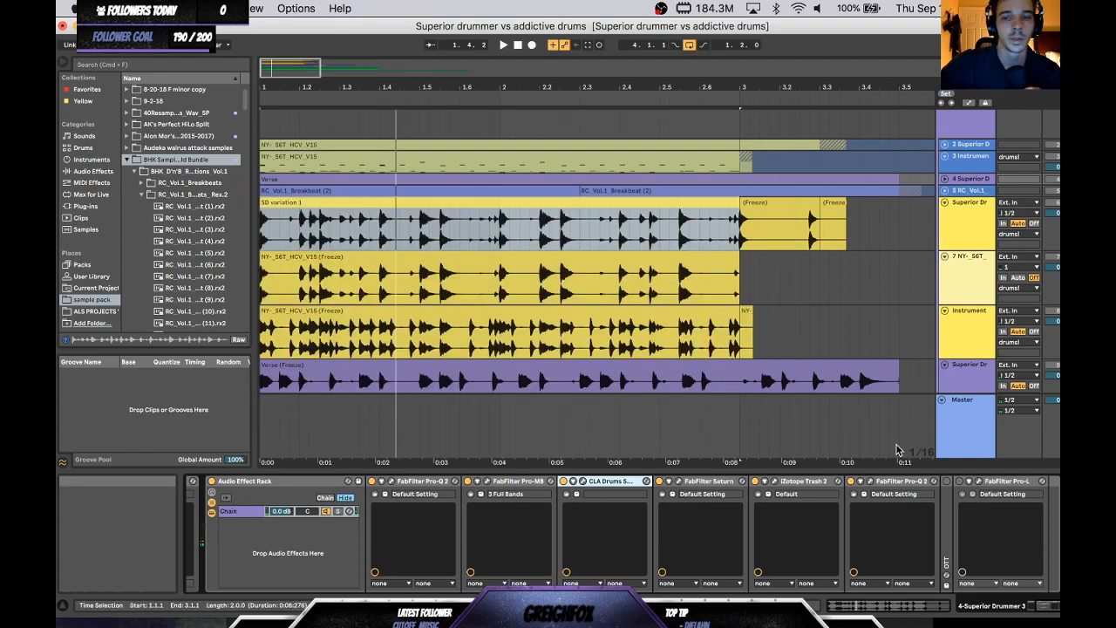
- Expand the OTT device after the second EQ, enable it and play the beat through it
{"action": "double_click", "coordinate": [946, 491]}
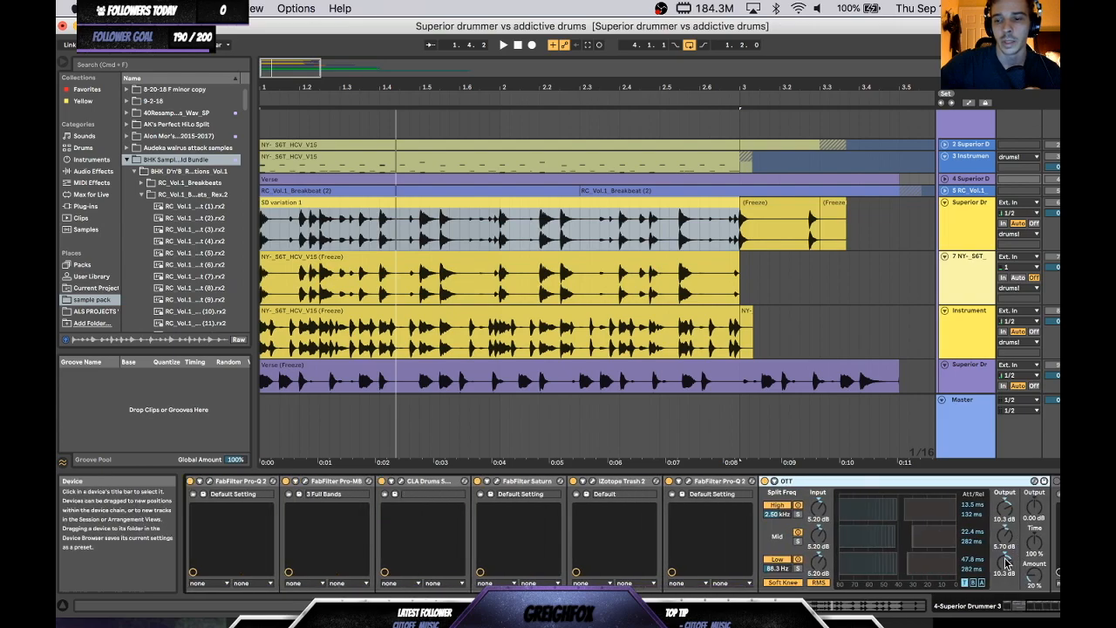
{"action": "key", "text": "space"}
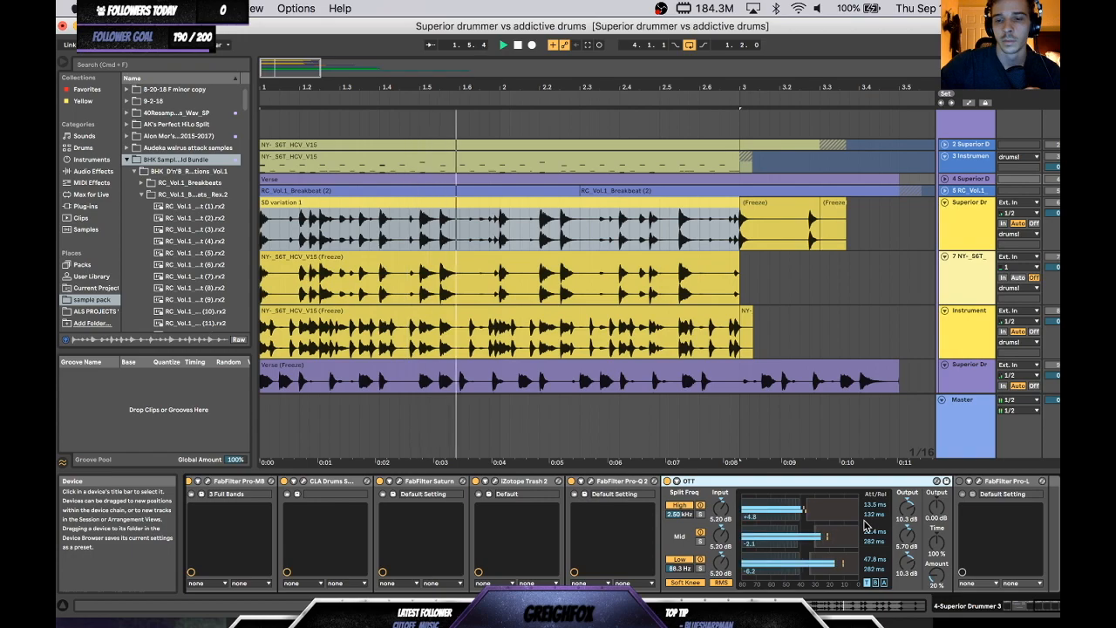
{"action": "key", "text": "space"}
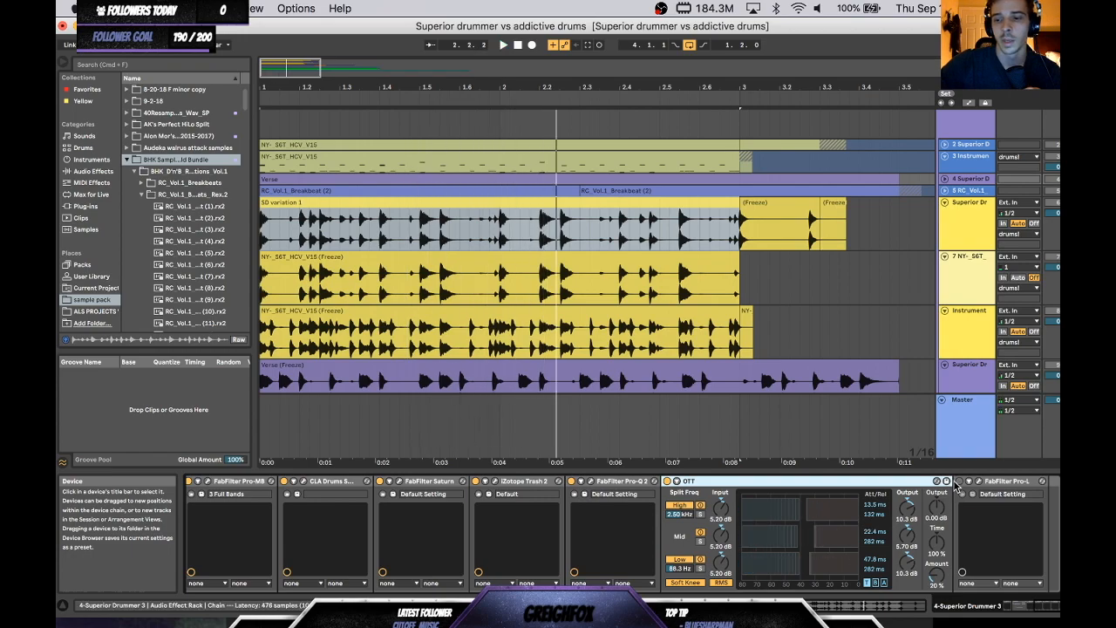
- Enable the FabFilter Pro-L limiter at the end of the chain, play the beat through it and close its window
{"action": "left_click", "coordinate": [969, 480]}
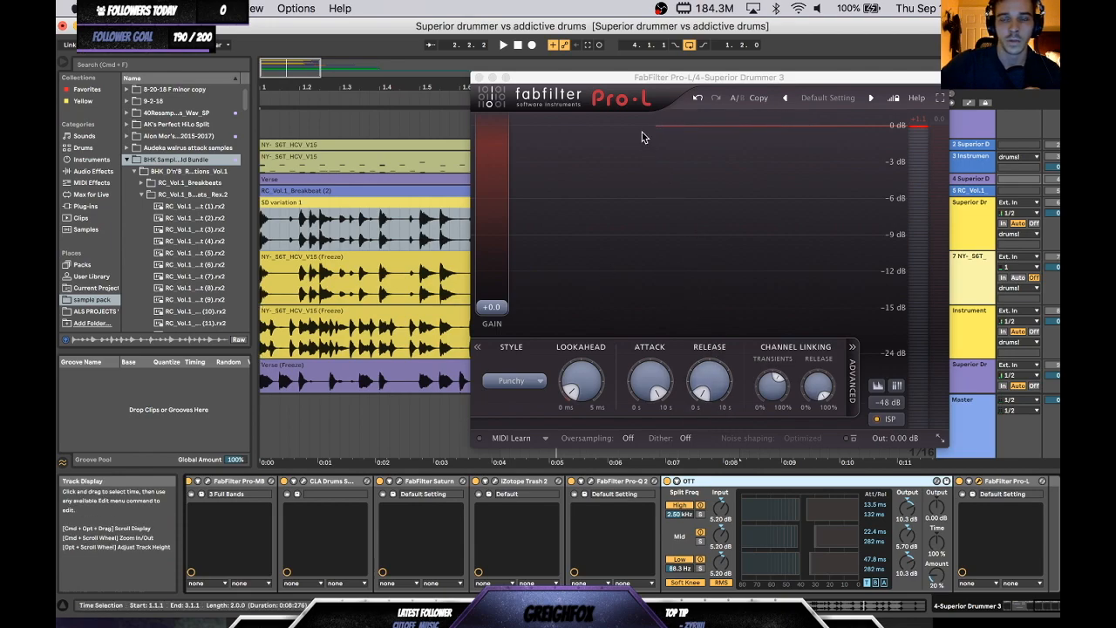
{"action": "key", "text": "space"}
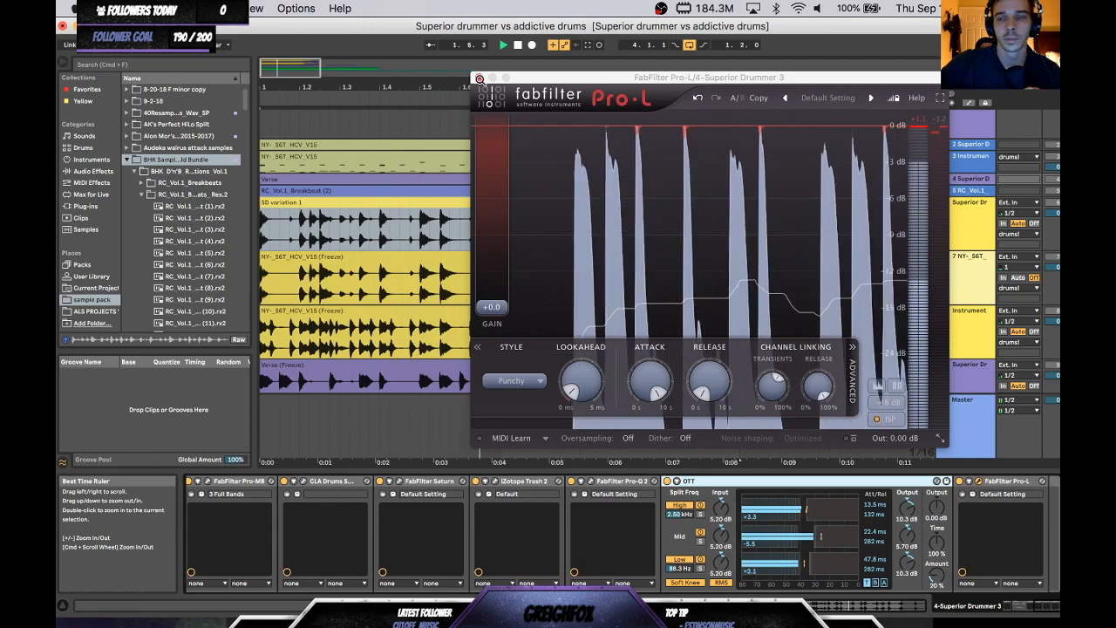
{"action": "left_click", "coordinate": [479, 78]}
{"action": "key", "text": "space"}
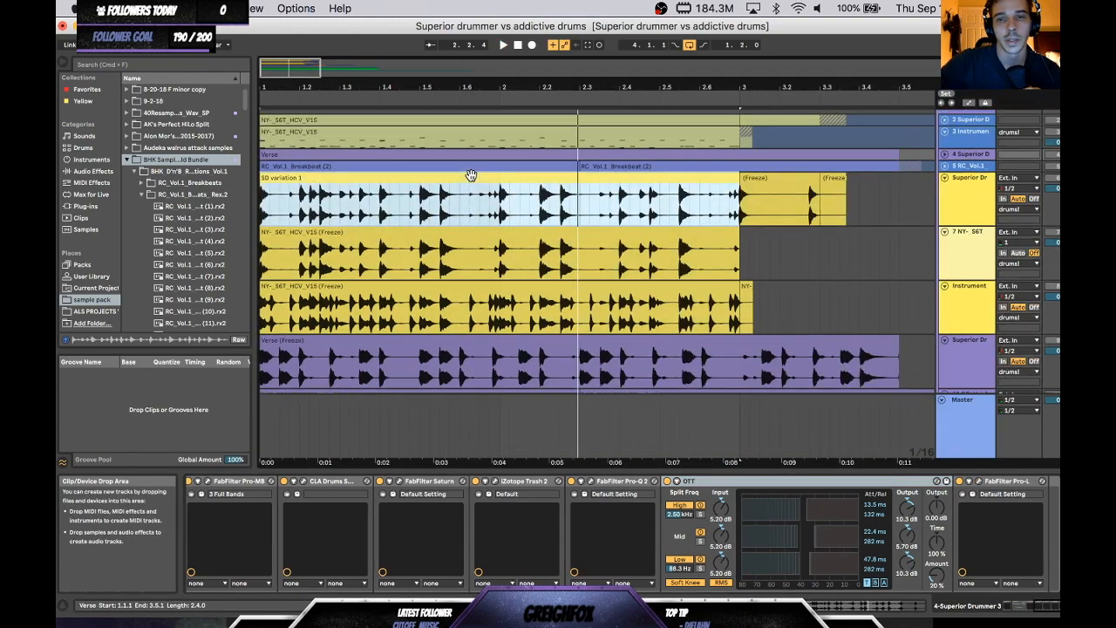
- Collapse the OTT device and review the effect chain in order from the first FabFilter Pro-Q 2 to Pro-L
{"action": "double_click", "coordinate": [731, 482]}
{"action": "scroll", "coordinate": [732, 481], "scroll_direction": "left", "scroll_amount": 5}
{"action": "left_click", "coordinate": [519, 482]}
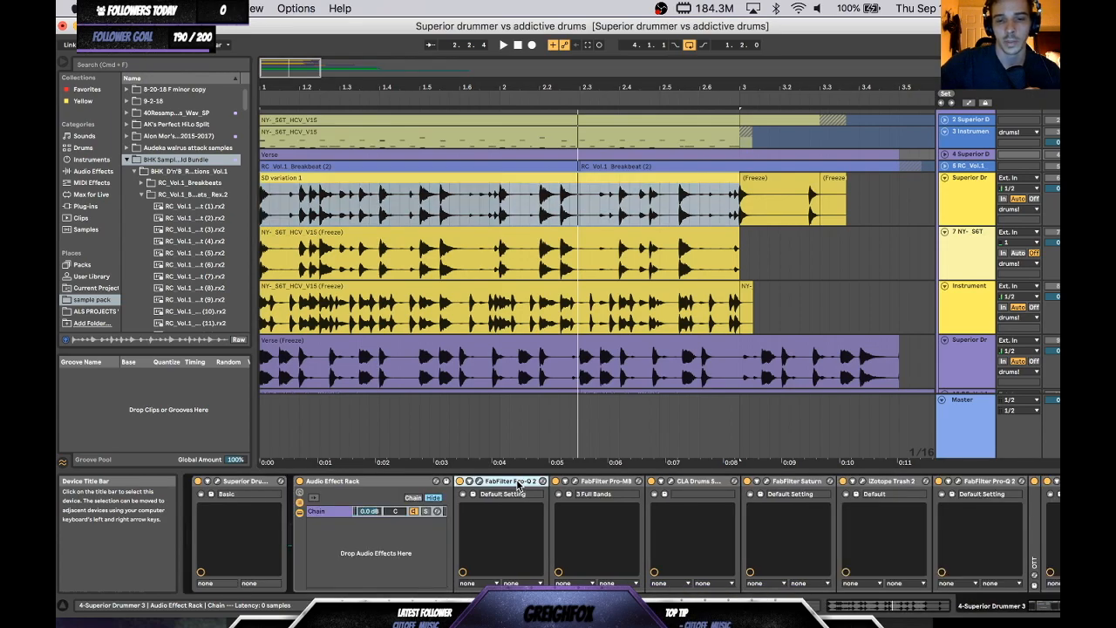
{"action": "left_click", "coordinate": [602, 480]}
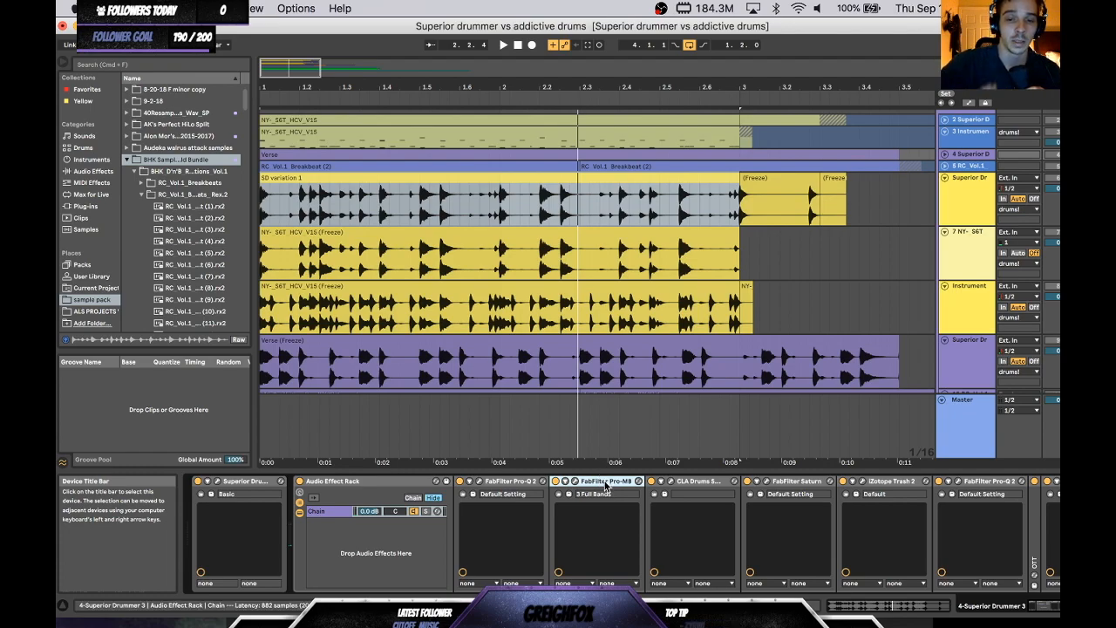
{"action": "scroll", "coordinate": [606, 487], "scroll_direction": "right", "scroll_amount": 2}
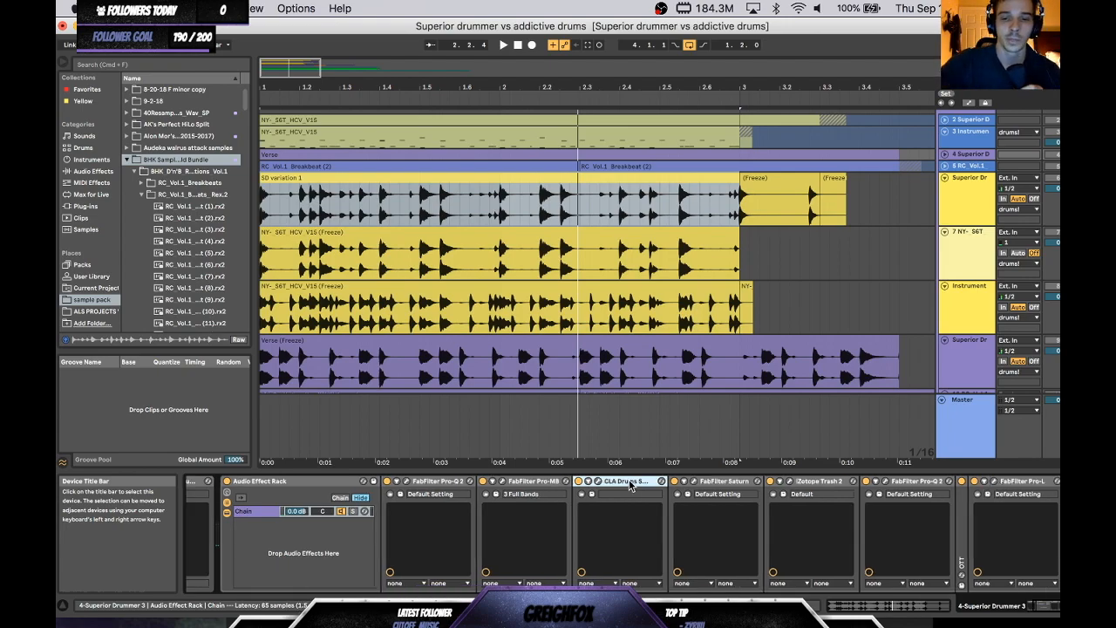
{"action": "left_click", "coordinate": [812, 482]}
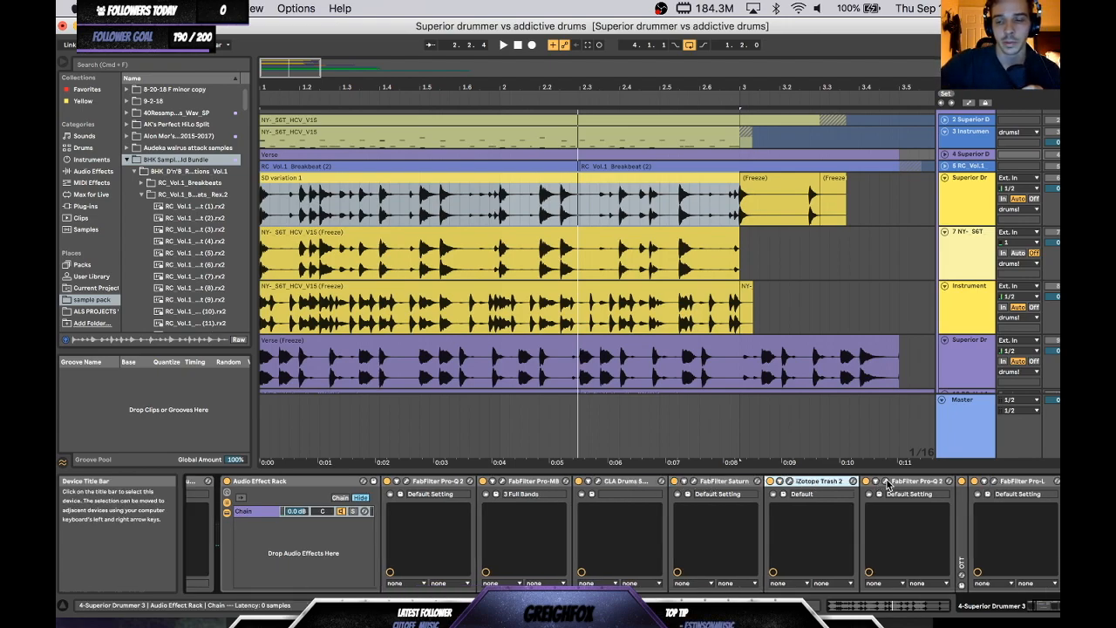
{"action": "scroll", "coordinate": [962, 509], "scroll_direction": "right", "scroll_amount": 2}
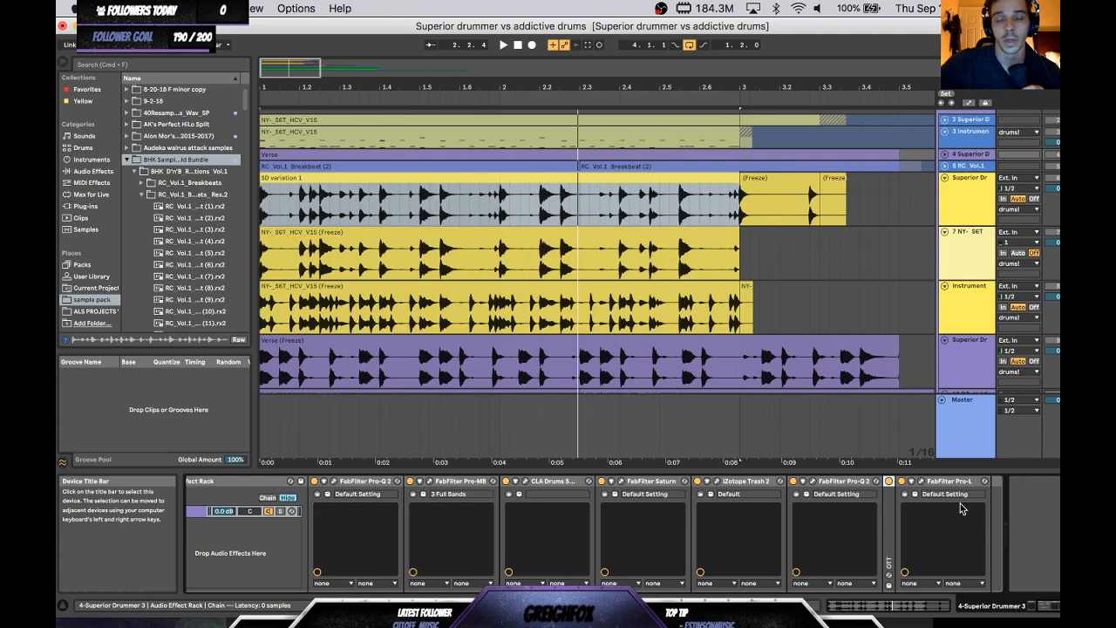
{"action": "left_click", "coordinate": [949, 484]}
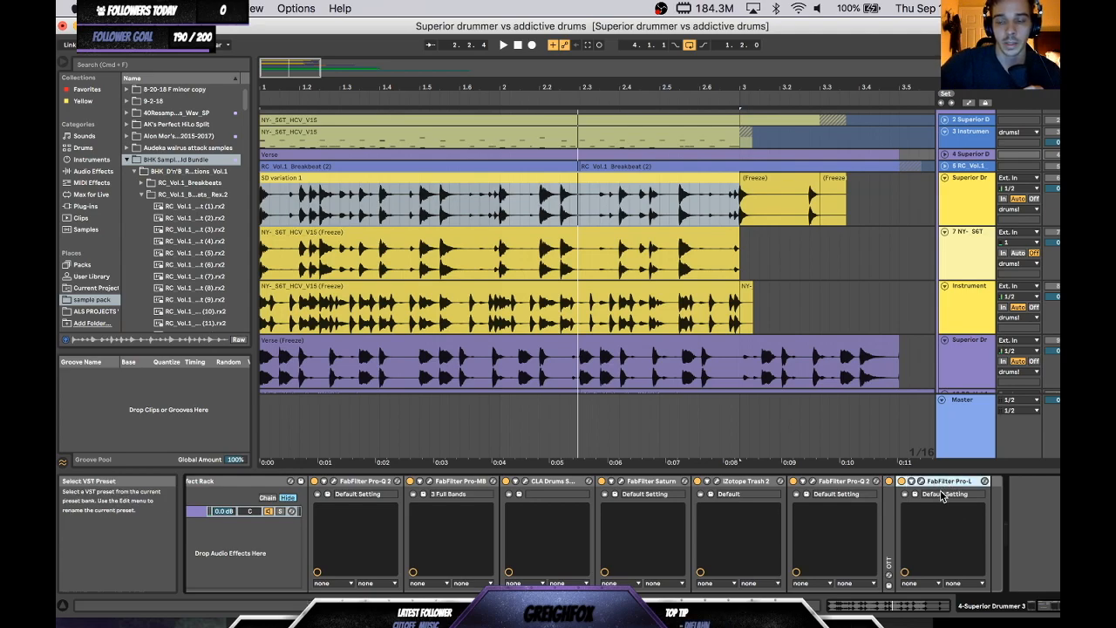
{"action": "scroll", "coordinate": [941, 495], "scroll_direction": "left", "scroll_amount": 4}
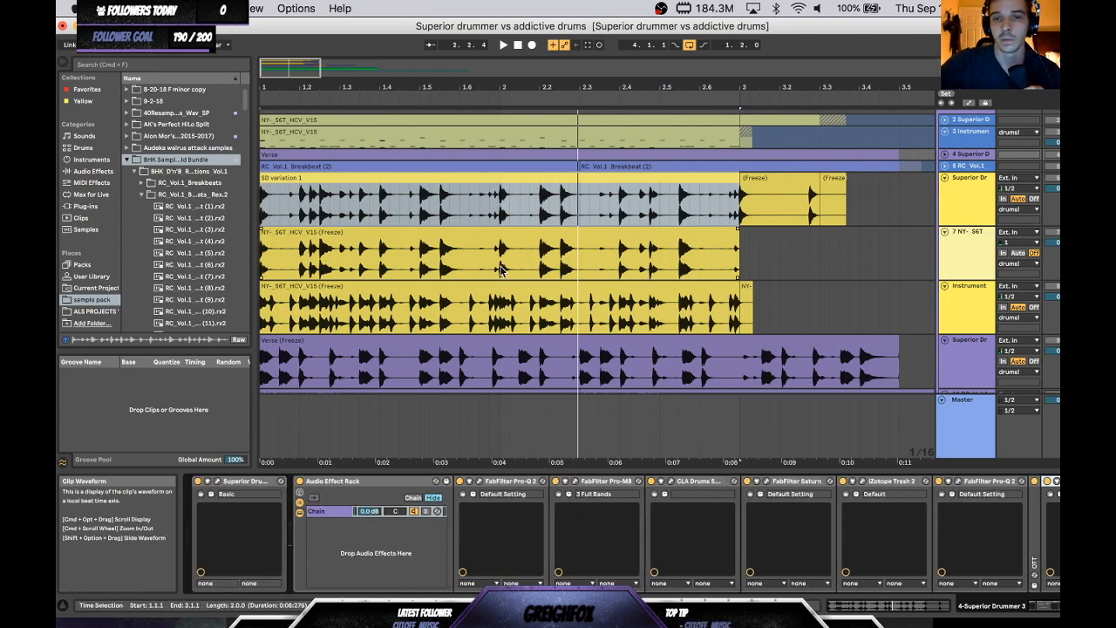
- Audition the second RC_Vol.1 .rx2 breakbeat in the sample pack and play the unfrozen RC_Vol.1_Breakbeat (2) clip at bar 4
{"action": "scroll", "coordinate": [500, 270], "scroll_direction": "down", "scroll_amount": 3}
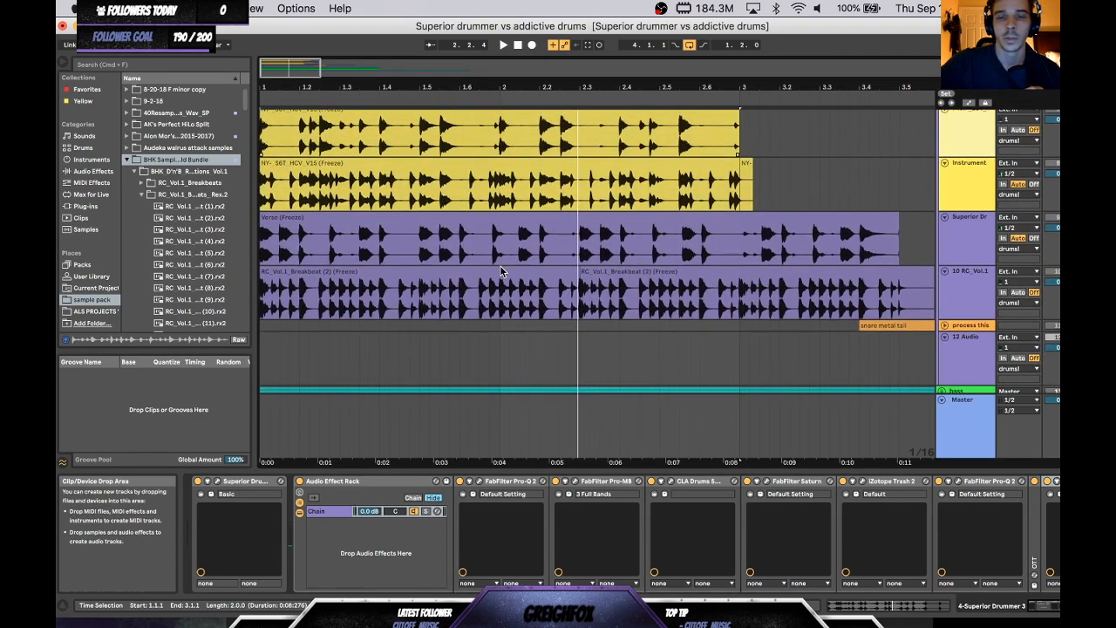
{"action": "left_click", "coordinate": [432, 277]}
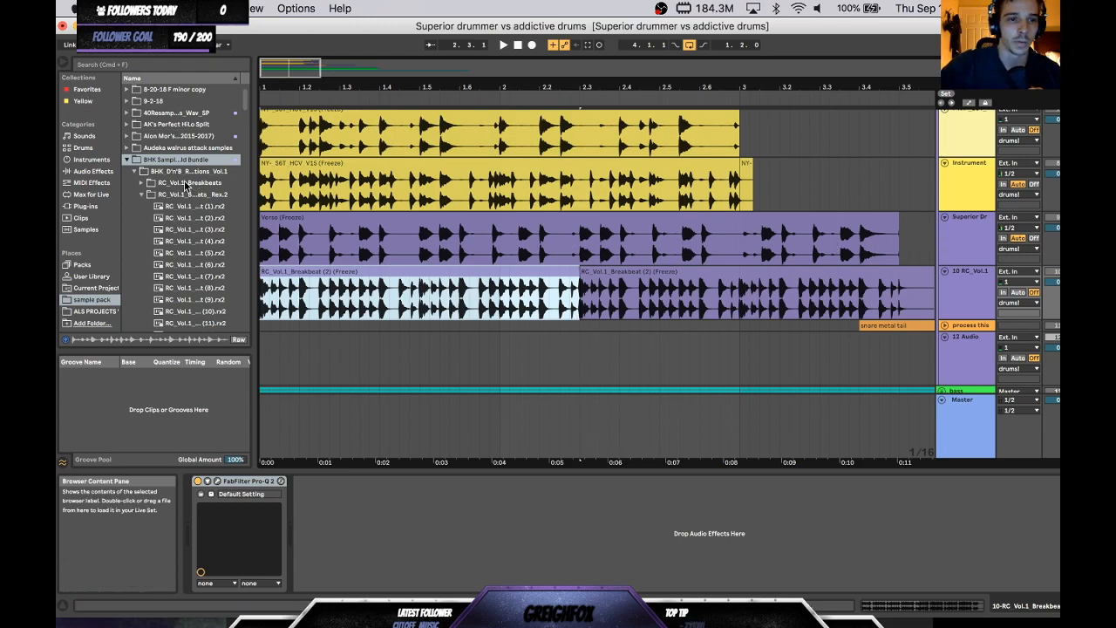
{"action": "left_click", "coordinate": [200, 219]}
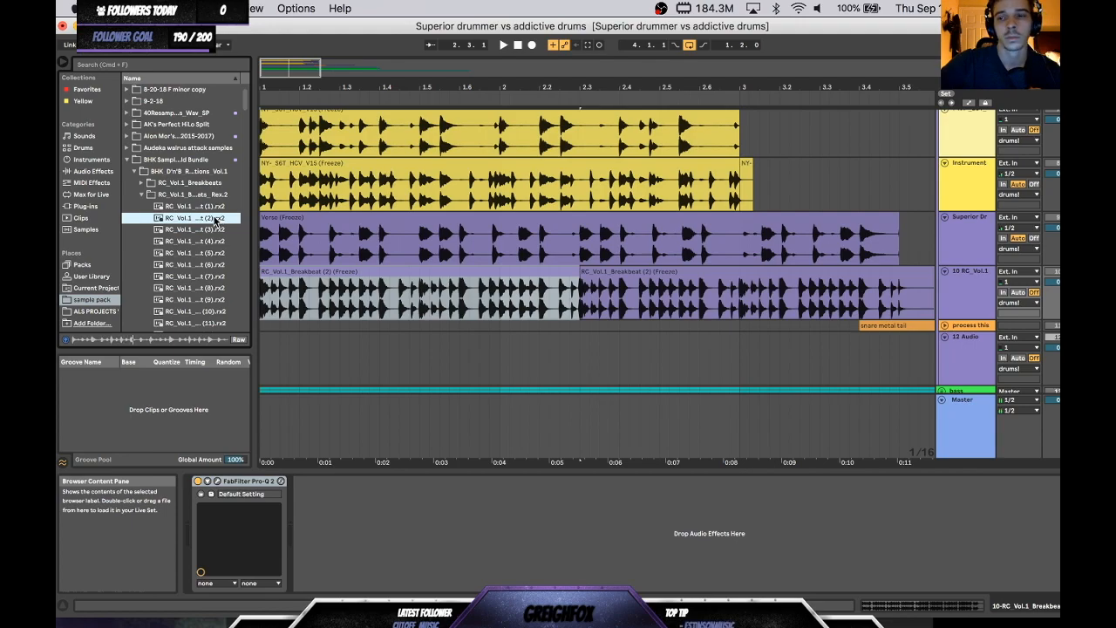
{"action": "double_click", "coordinate": [215, 220]}
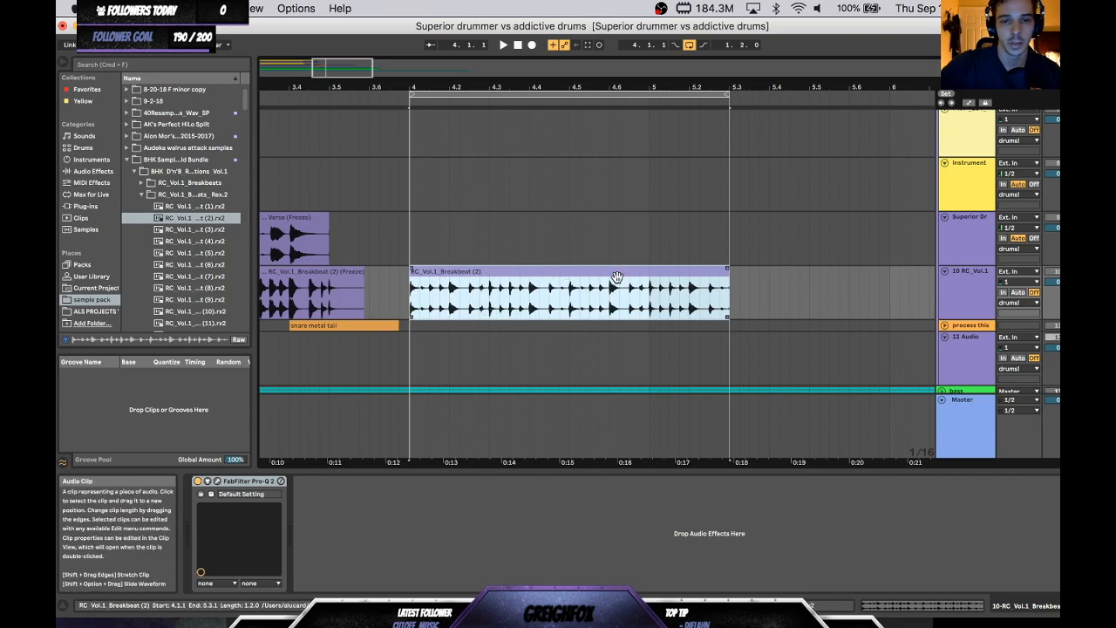
{"action": "key", "text": "space"}
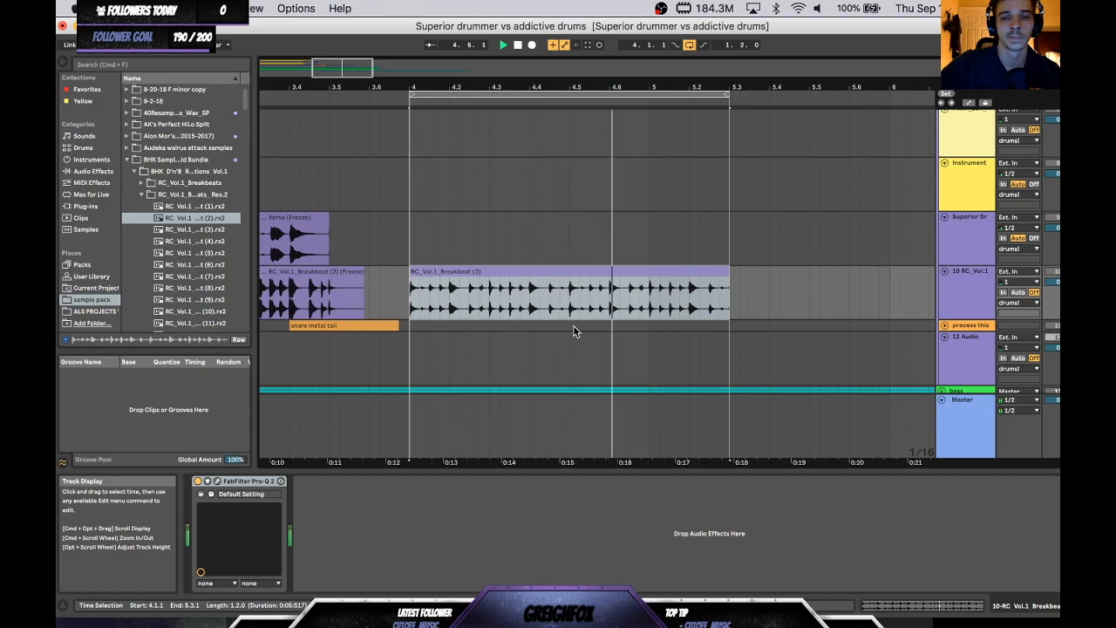
{"action": "key", "text": "space"}
- Select the first frozen RC_Vol.1_Breakbeat (2) clip at the start of the arrangement and play it for comparison
{"action": "scroll", "coordinate": [580, 305], "scroll_direction": "left", "scroll_amount": 2}
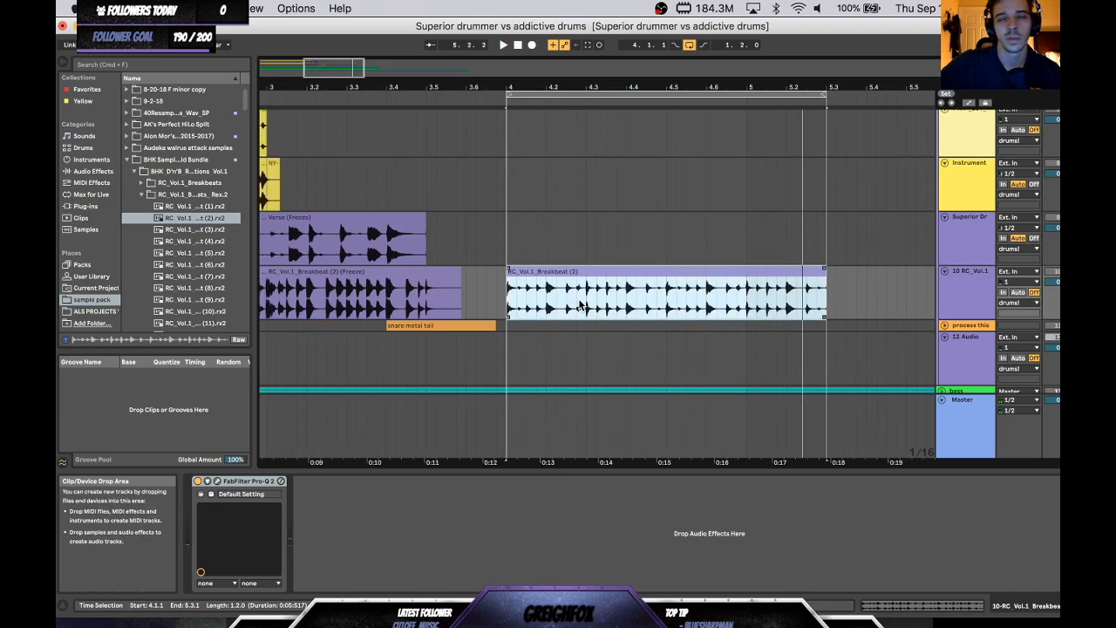
{"action": "scroll", "coordinate": [579, 302], "scroll_direction": "left", "scroll_amount": 6}
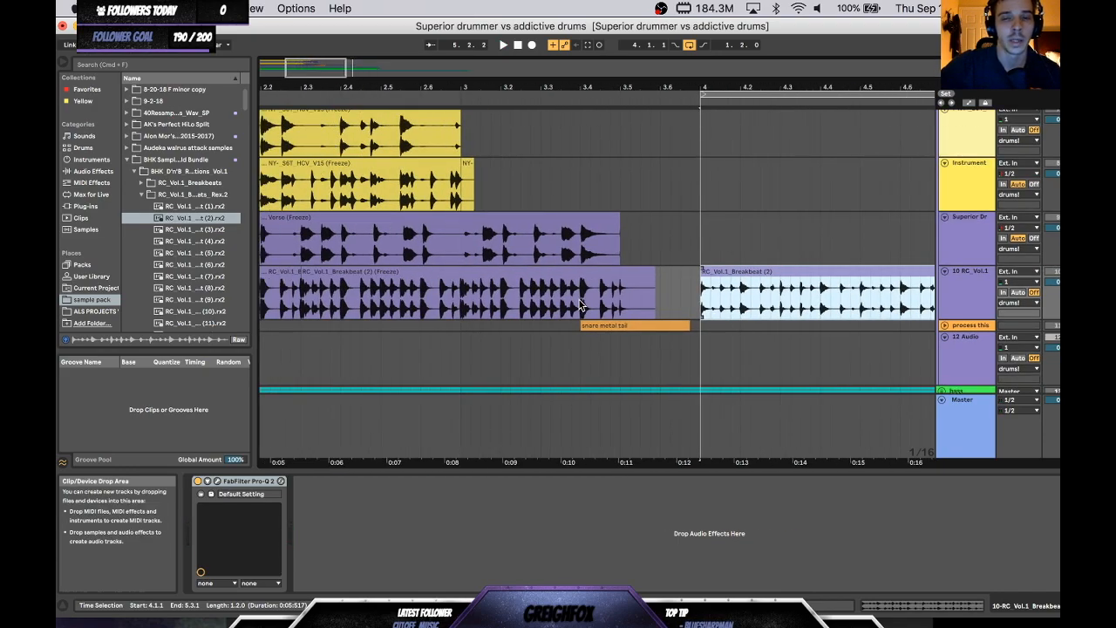
{"action": "scroll", "coordinate": [579, 300], "scroll_direction": "left", "scroll_amount": 3}
{"action": "scroll", "coordinate": [579, 302], "scroll_direction": "up", "scroll_amount": 1}
{"action": "left_click", "coordinate": [558, 284]}
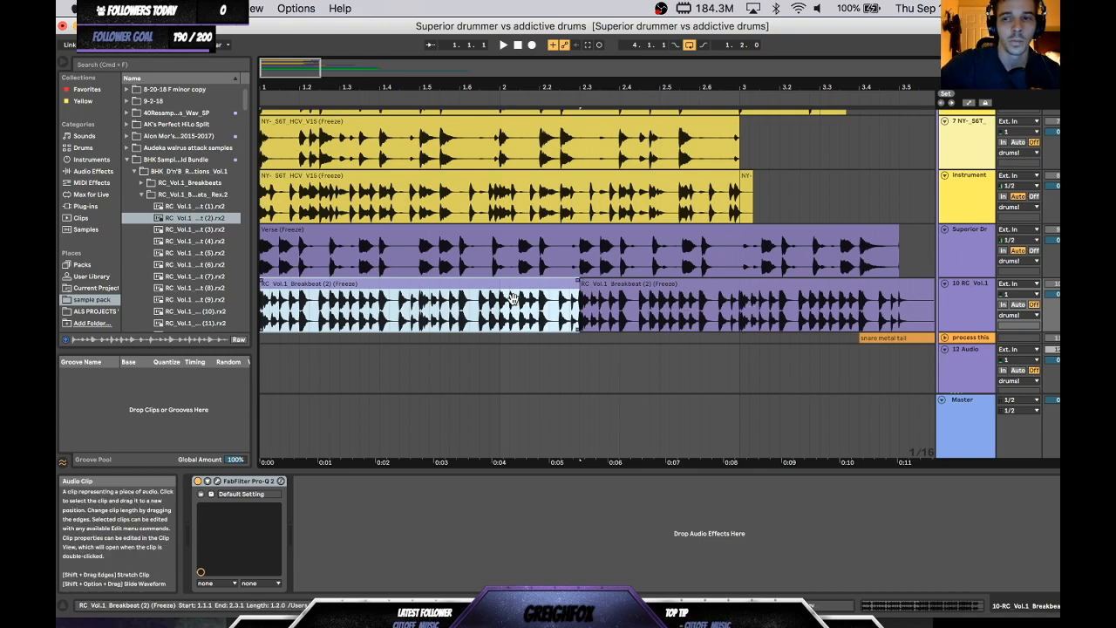
{"action": "key", "text": "space"}
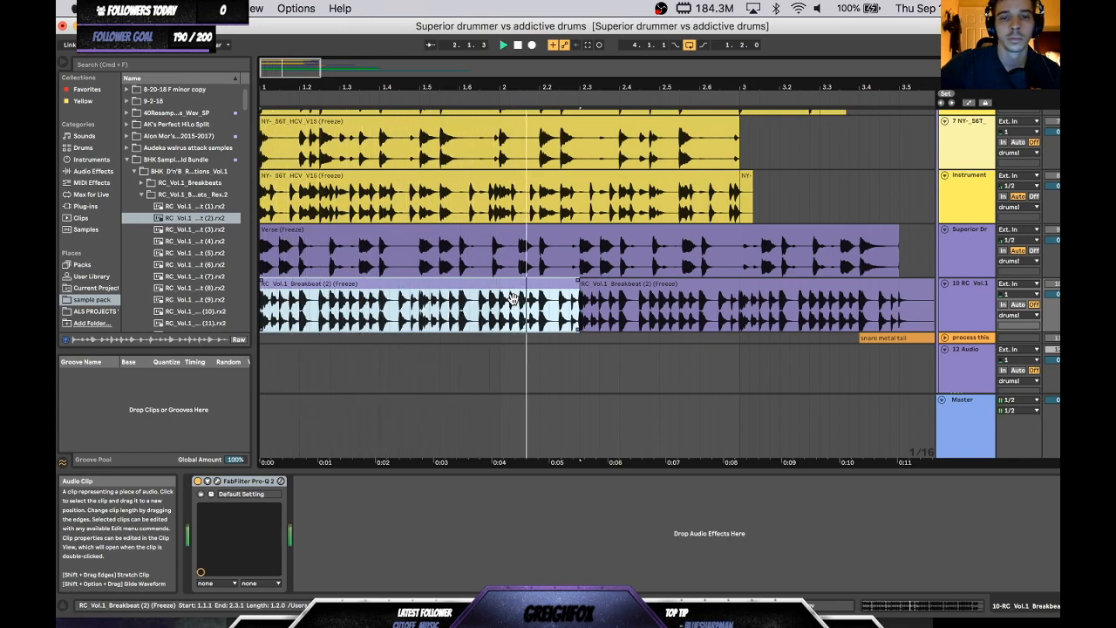
{"action": "key", "text": "space"}
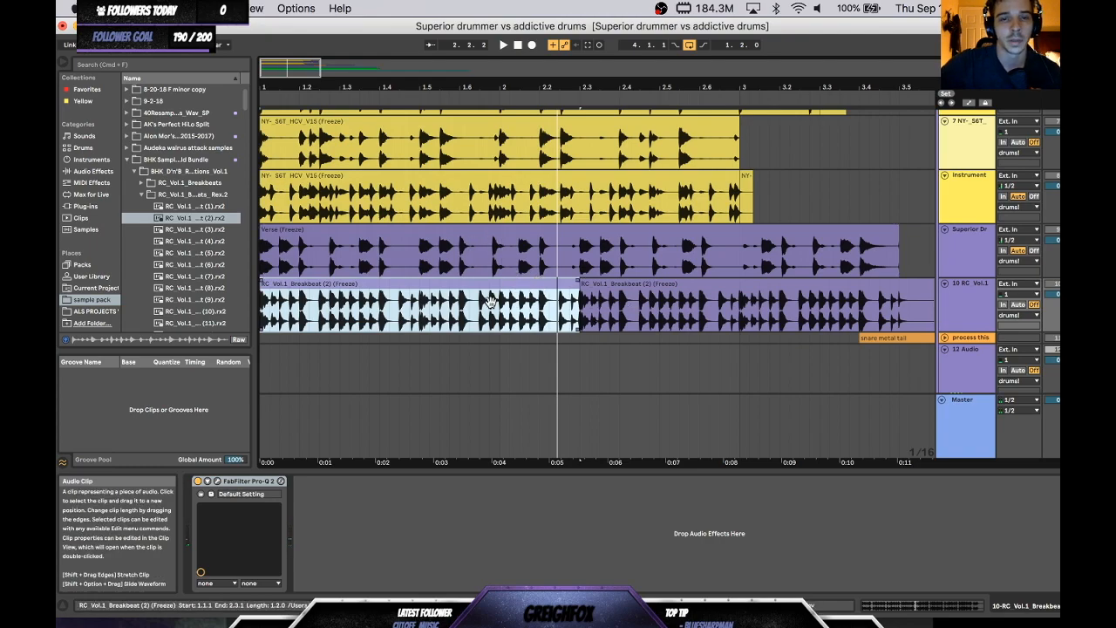
- Zoom out the arrangement timeline and select the Verse (Freeze) clip on the Superior Drummer track
{"action": "scroll", "coordinate": [495, 307], "scroll_direction": "up", "scroll_amount": 2}
{"action": "scroll", "coordinate": [497, 309], "scroll_direction": "down", "scroll_amount": 3}
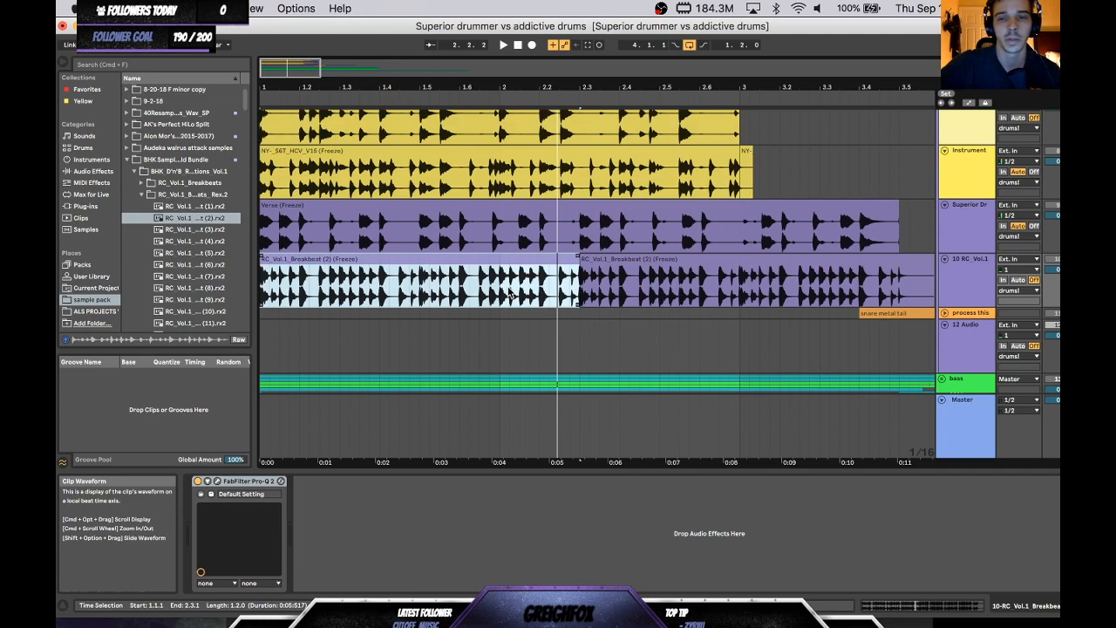
{"action": "scroll", "coordinate": [511, 294], "scroll_direction": "up", "scroll_amount": 2}
{"action": "scroll", "coordinate": [511, 292], "scroll_direction": "down", "scroll_amount": 1}
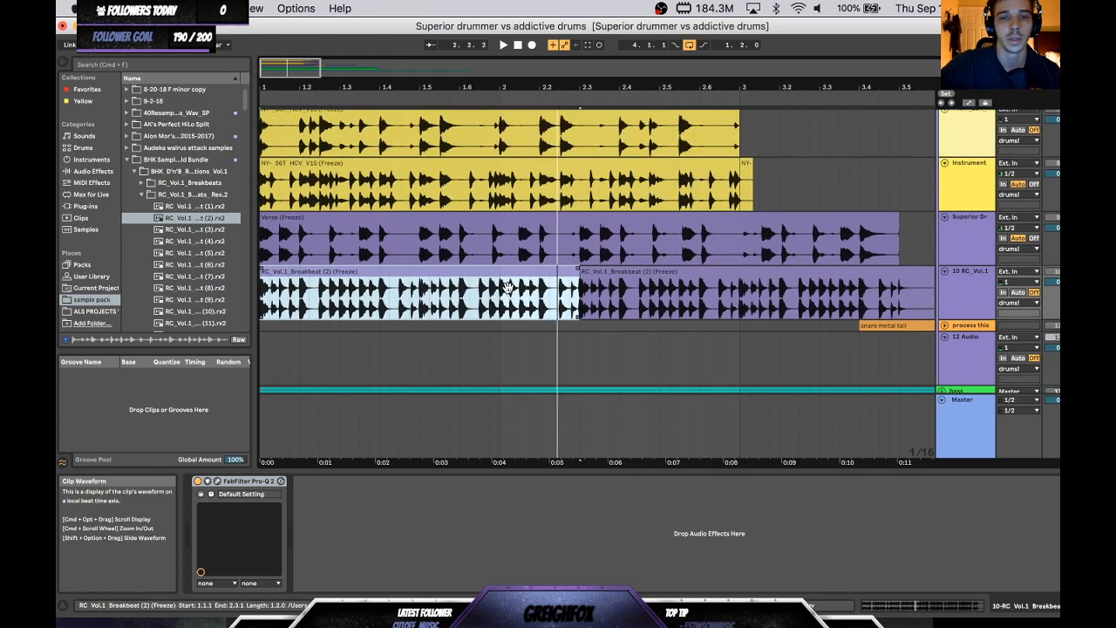
{"action": "left_click_drag", "start_coordinate": [509, 82], "coordinate": [418, 82]}
{"action": "left_click", "coordinate": [408, 234]}
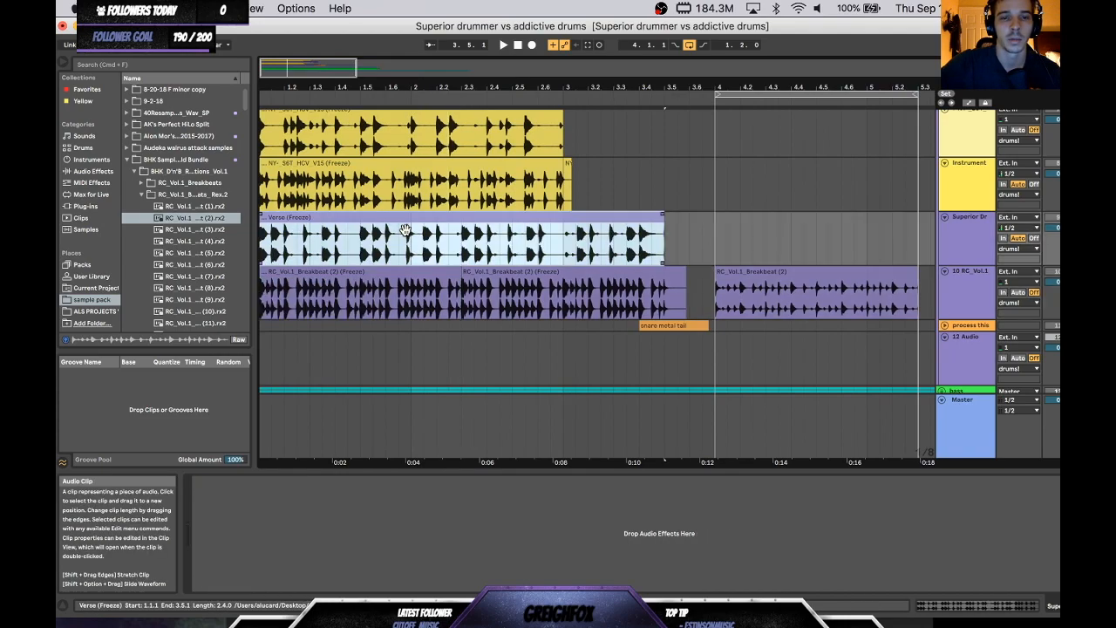
- Fold the 10 RC_Vol.1 and 12 Audio tracks, keep the purple Superior Drummer track unfolded and select its frozen Verse clip
{"action": "scroll", "coordinate": [415, 209], "scroll_direction": "up", "scroll_amount": 4}
{"action": "scroll", "coordinate": [415, 207], "scroll_direction": "down", "scroll_amount": 2}
{"action": "scroll", "coordinate": [427, 216], "scroll_direction": "up", "scroll_amount": 1}
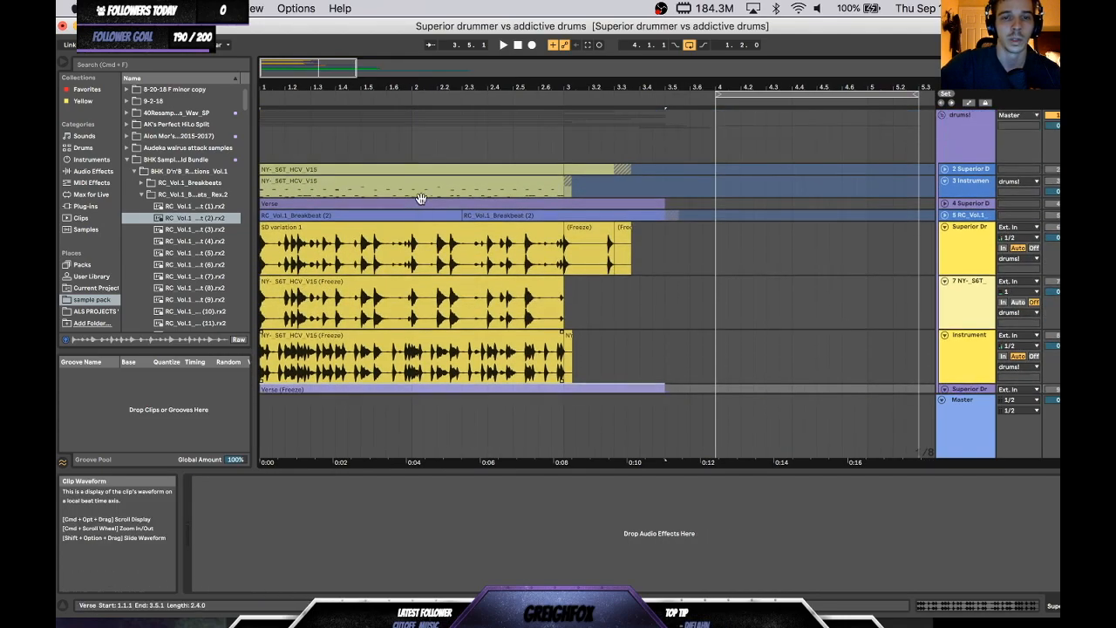
{"action": "scroll", "coordinate": [443, 227], "scroll_direction": "down", "scroll_amount": 3}
{"action": "left_click", "coordinate": [945, 242]}
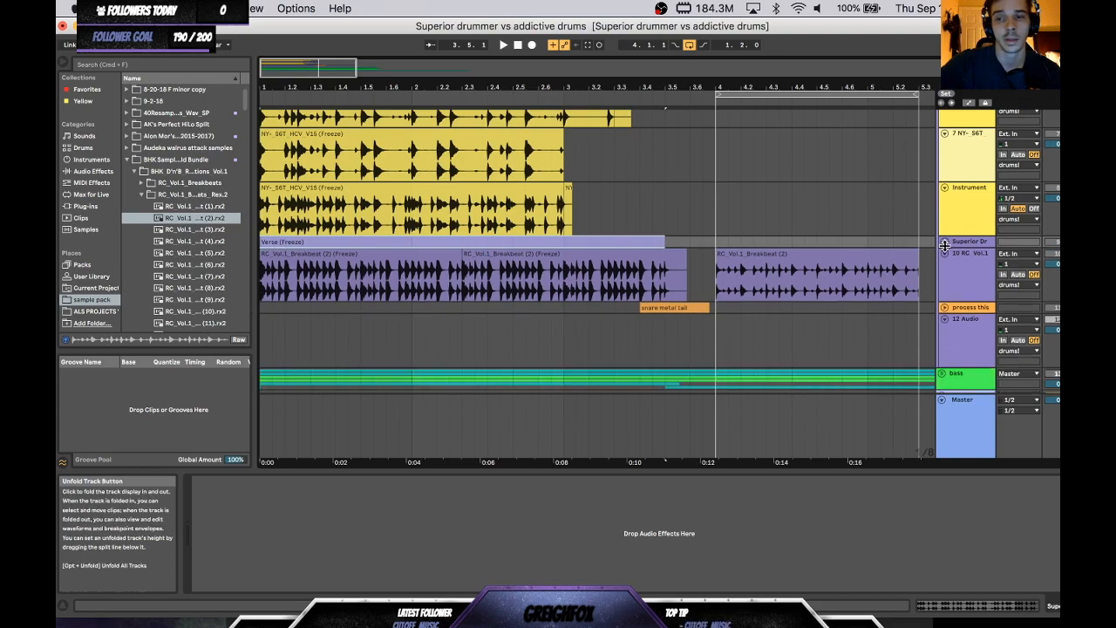
{"action": "left_click", "coordinate": [945, 252]}
{"action": "scroll", "coordinate": [944, 270], "scroll_direction": "up", "scroll_amount": 6}
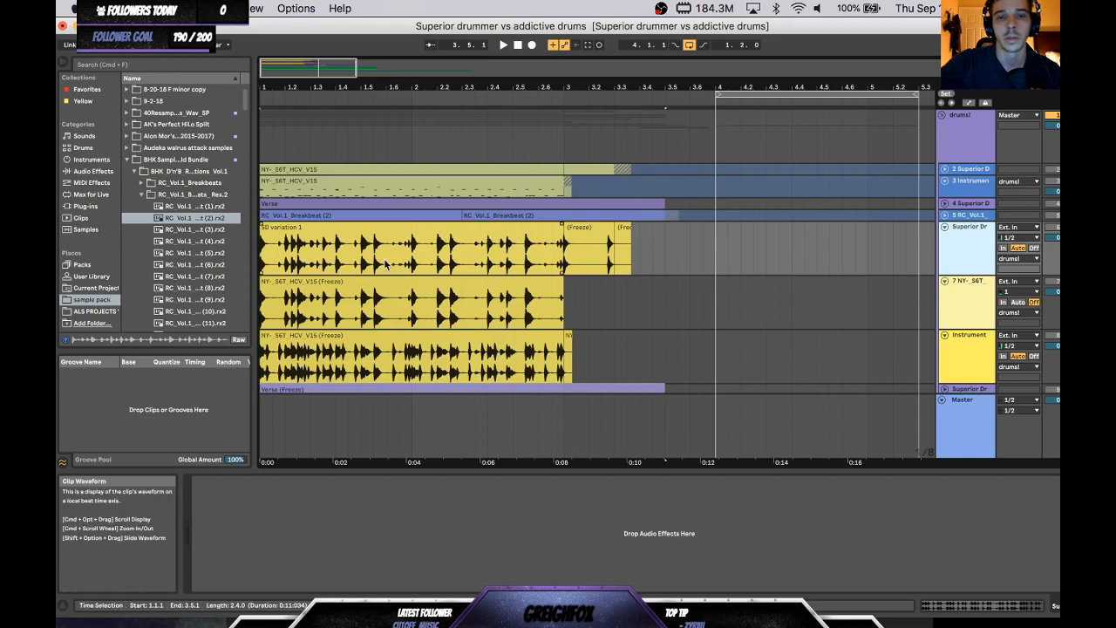
{"action": "scroll", "coordinate": [385, 264], "scroll_direction": "down", "scroll_amount": 3}
{"action": "left_click", "coordinate": [945, 303]}
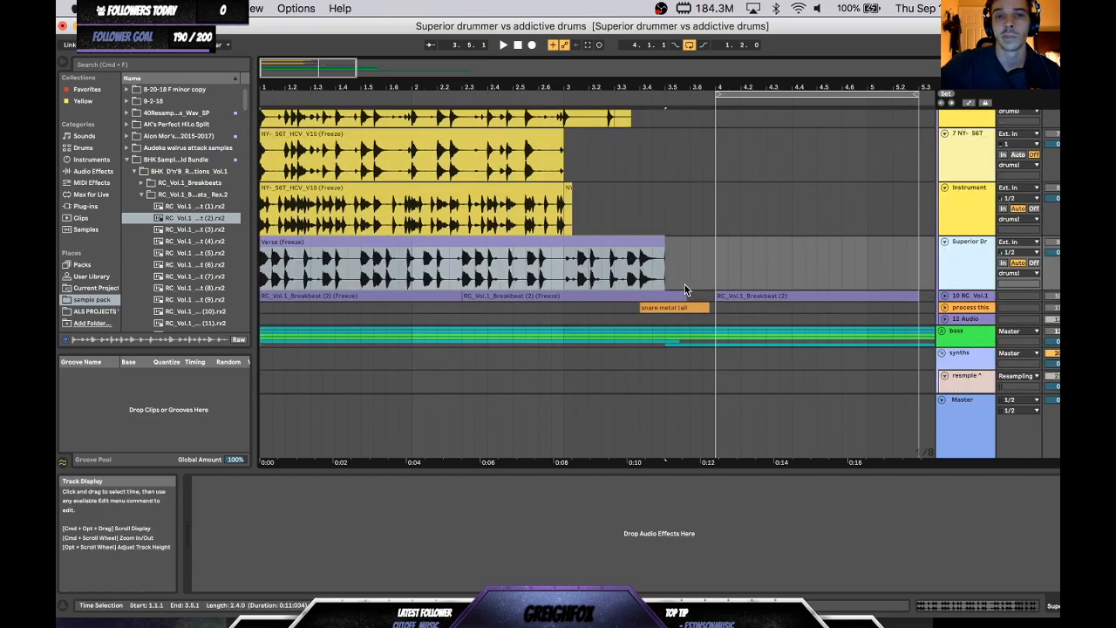
{"action": "left_click", "coordinate": [462, 246]}
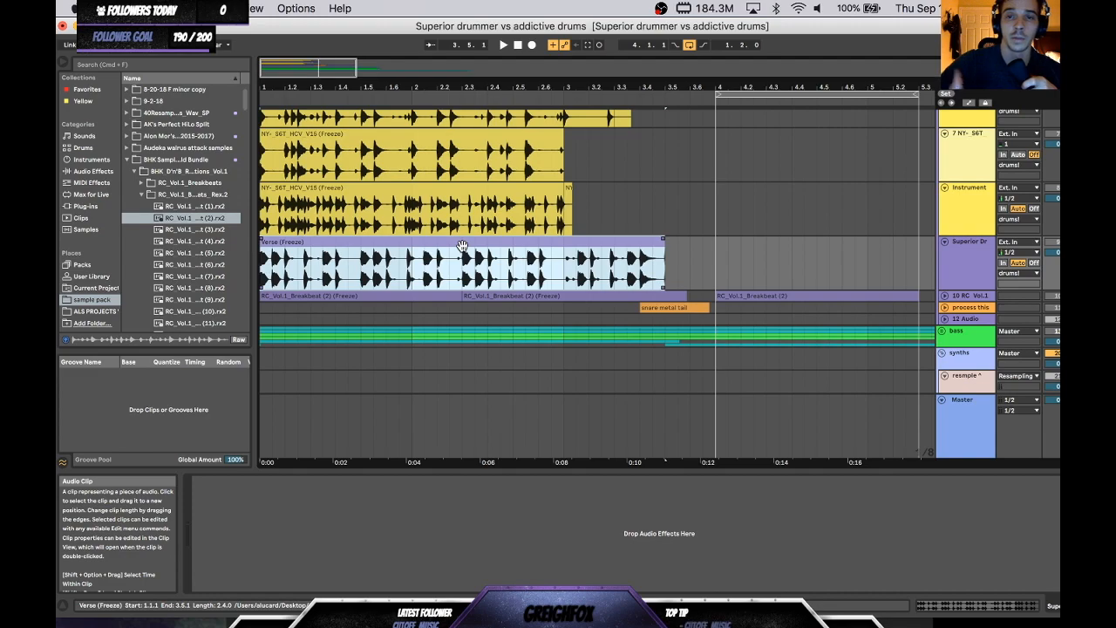
- Examine the device chains of the 3-Instrument Rack track with Addictive Drums and the 2-Superior Drummer track
{"action": "scroll", "coordinate": [462, 245], "scroll_direction": "up", "scroll_amount": 3}
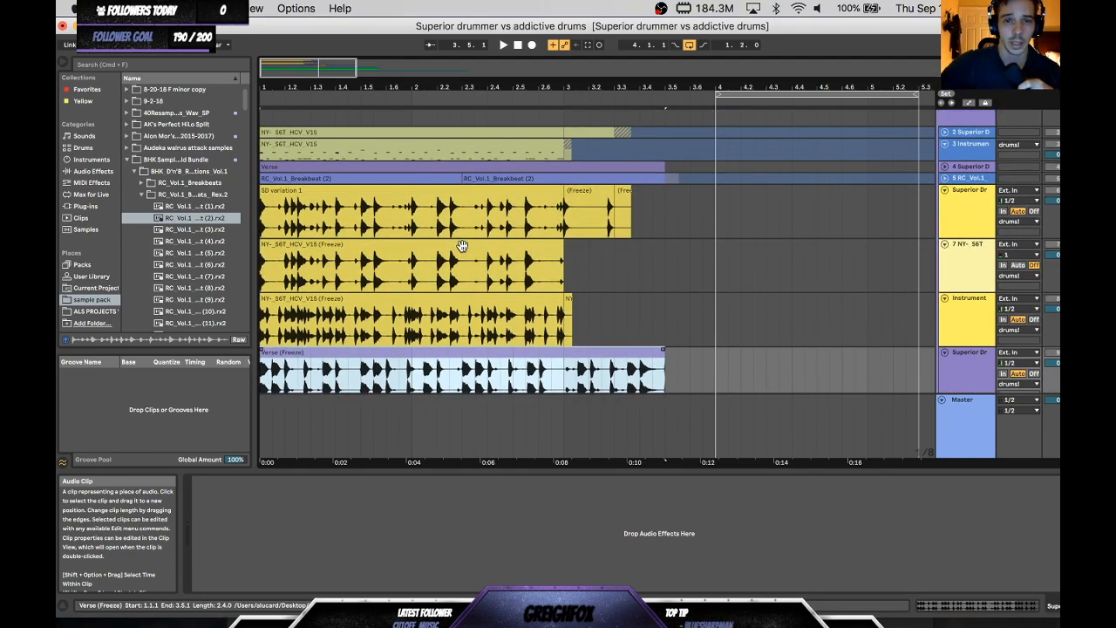
{"action": "scroll", "coordinate": [462, 246], "scroll_direction": "up", "scroll_amount": 1}
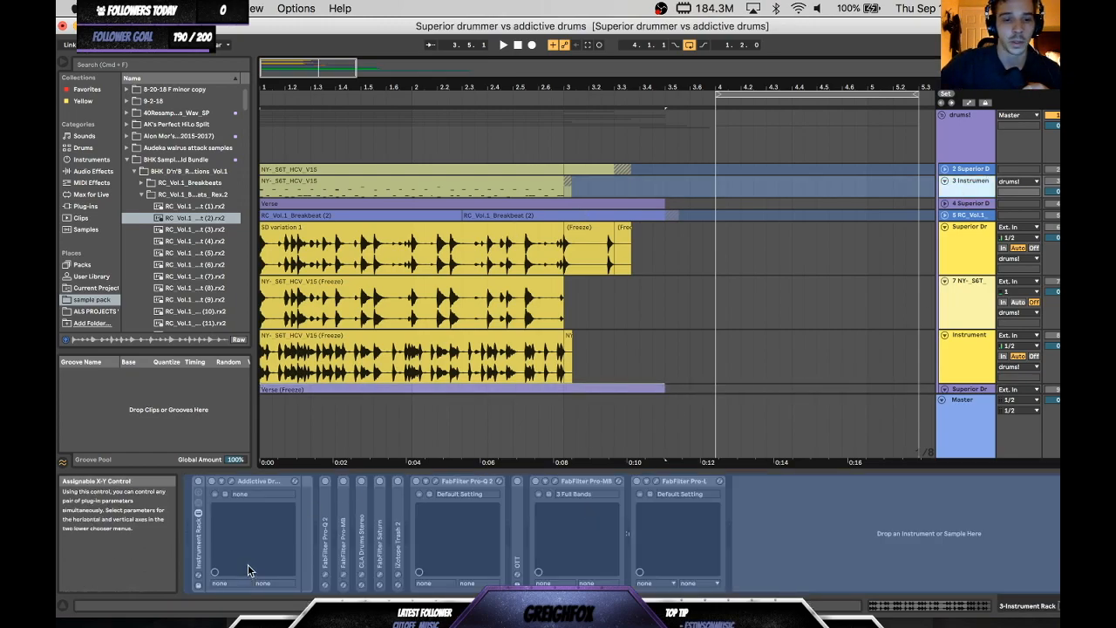
{"action": "scroll", "coordinate": [439, 320], "scroll_direction": "down", "scroll_amount": 5}
{"action": "scroll", "coordinate": [439, 325], "scroll_direction": "down", "scroll_amount": 1}
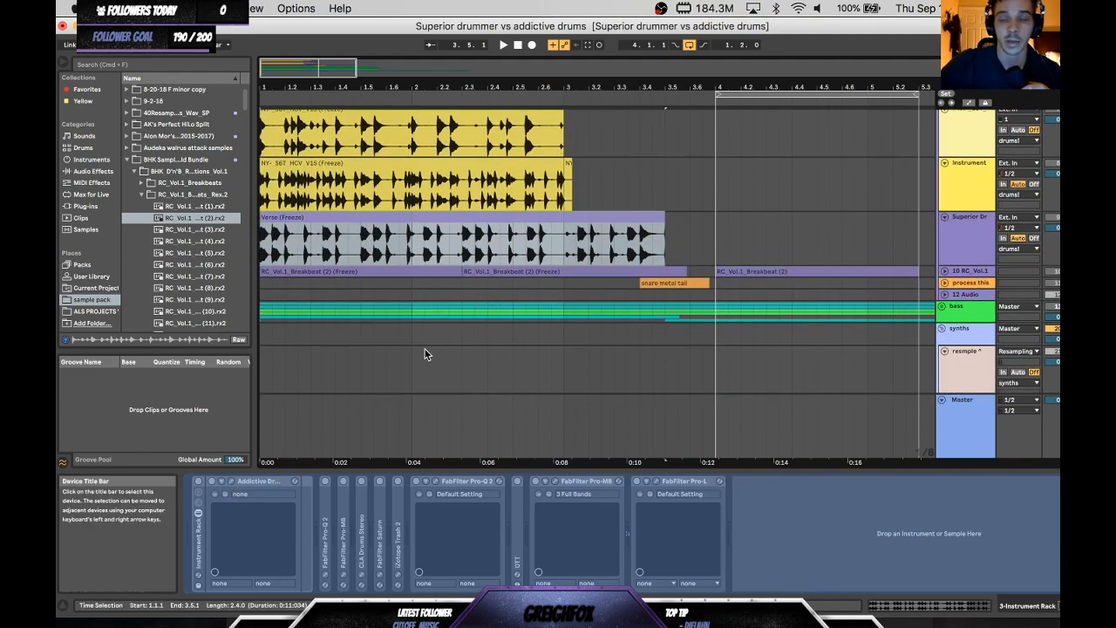
{"action": "scroll", "coordinate": [879, 155], "scroll_direction": "up", "scroll_amount": 6}
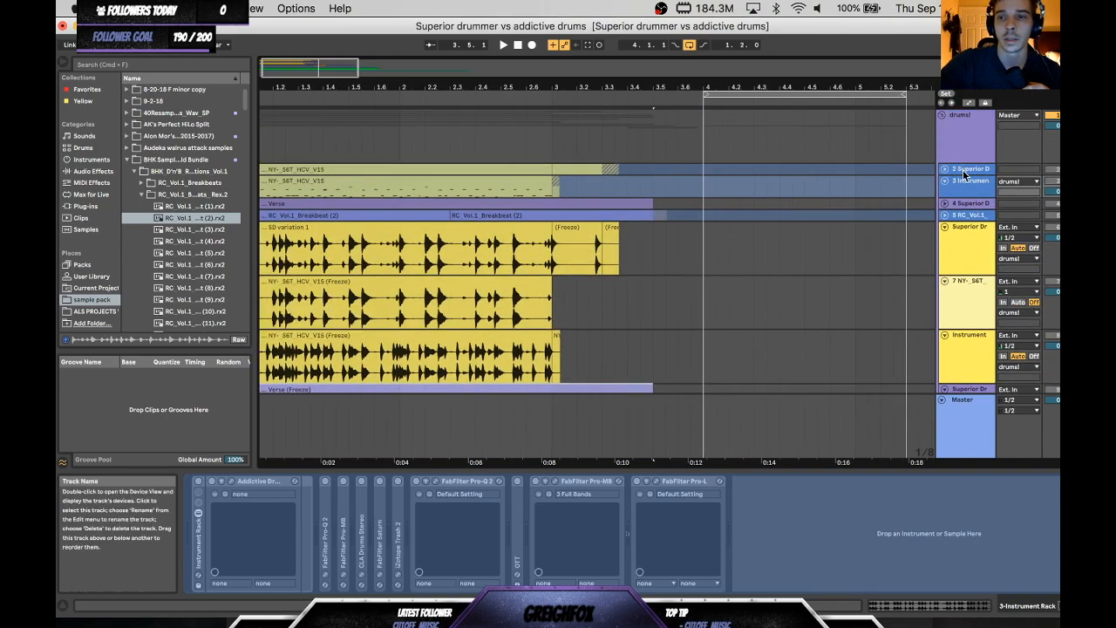
{"action": "left_click", "coordinate": [964, 171]}
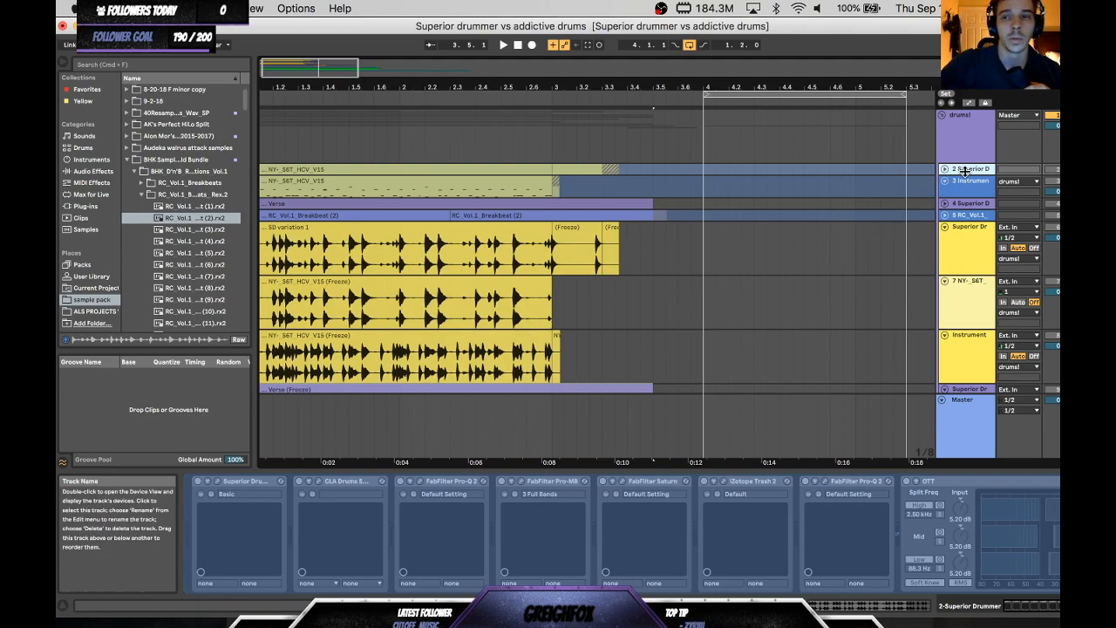
{"action": "scroll", "coordinate": [921, 205], "scroll_direction": "down", "scroll_amount": 4}
{"action": "scroll", "coordinate": [921, 205], "scroll_direction": "up", "scroll_amount": 4}
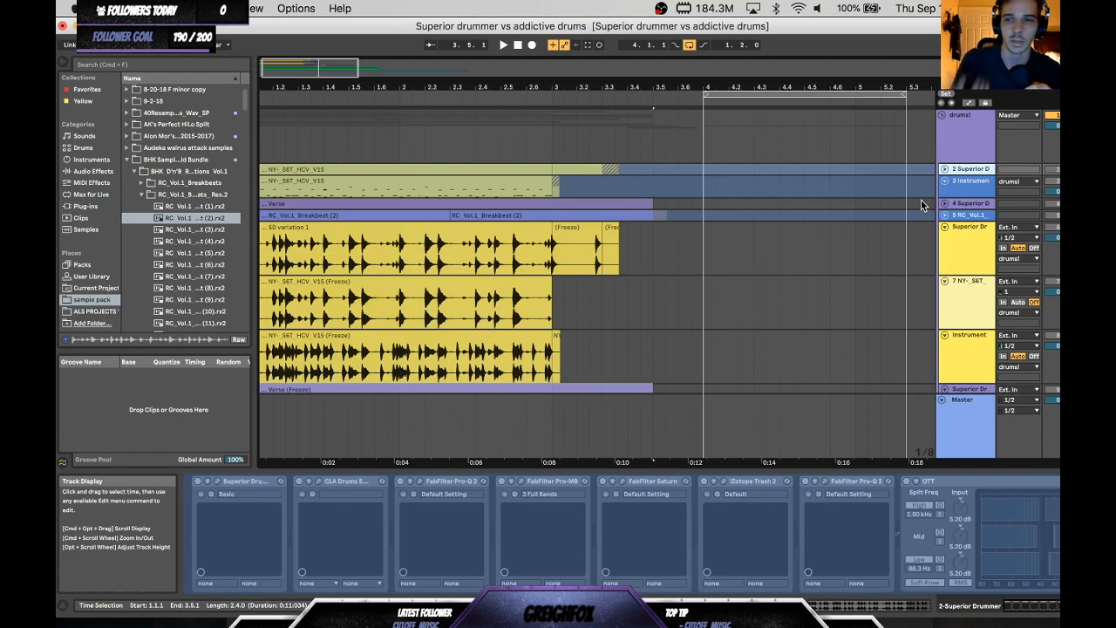
- Select the frozen Verse clip and fold its purple Superior Drummer track
{"action": "scroll", "coordinate": [920, 200], "scroll_direction": "down", "scroll_amount": 3}
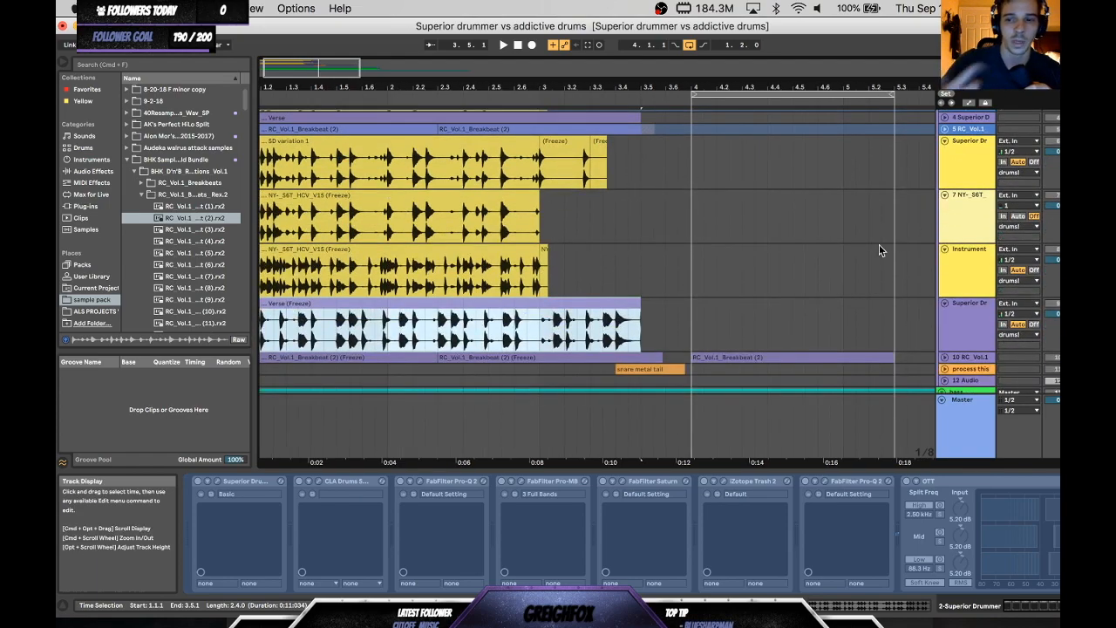
{"action": "scroll", "coordinate": [553, 262], "scroll_direction": "down", "scroll_amount": 3}
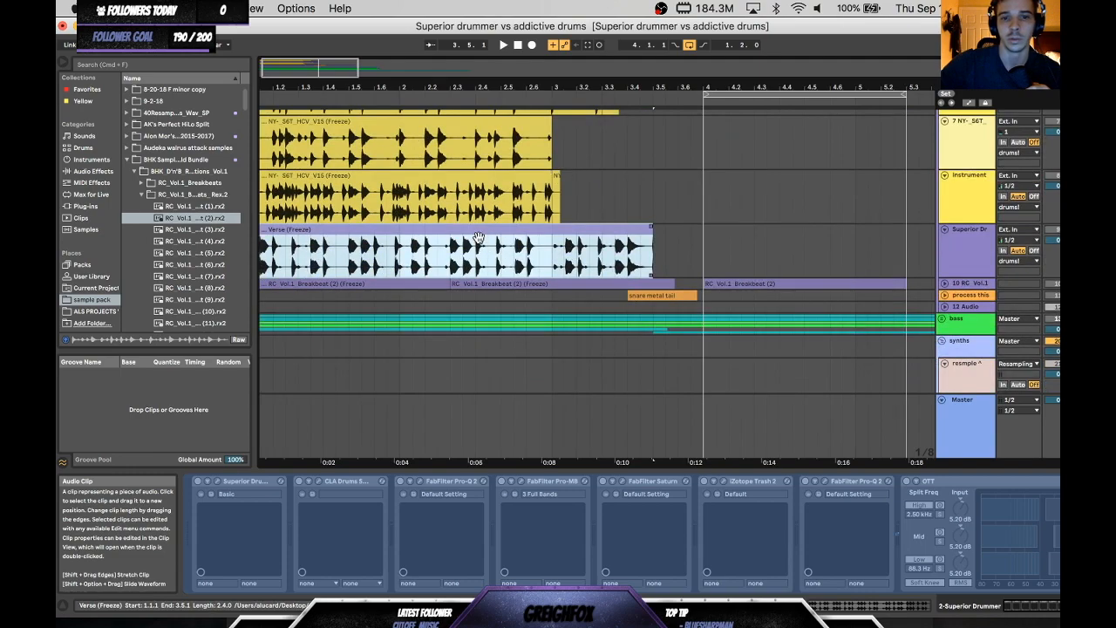
{"action": "left_click", "coordinate": [478, 237]}
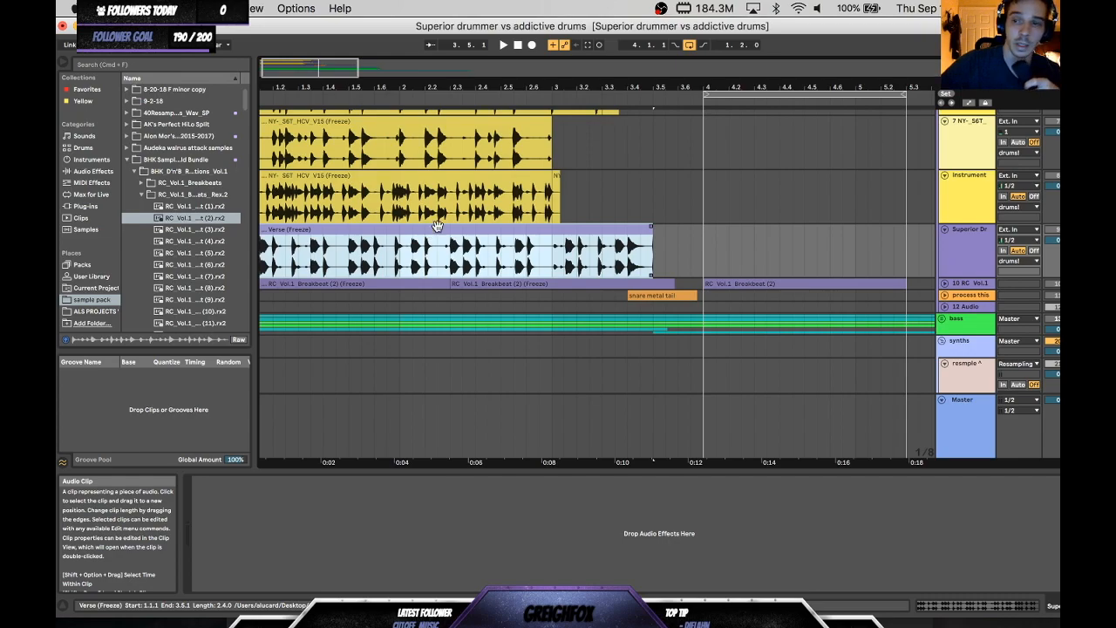
{"action": "left_click", "coordinate": [971, 244]}
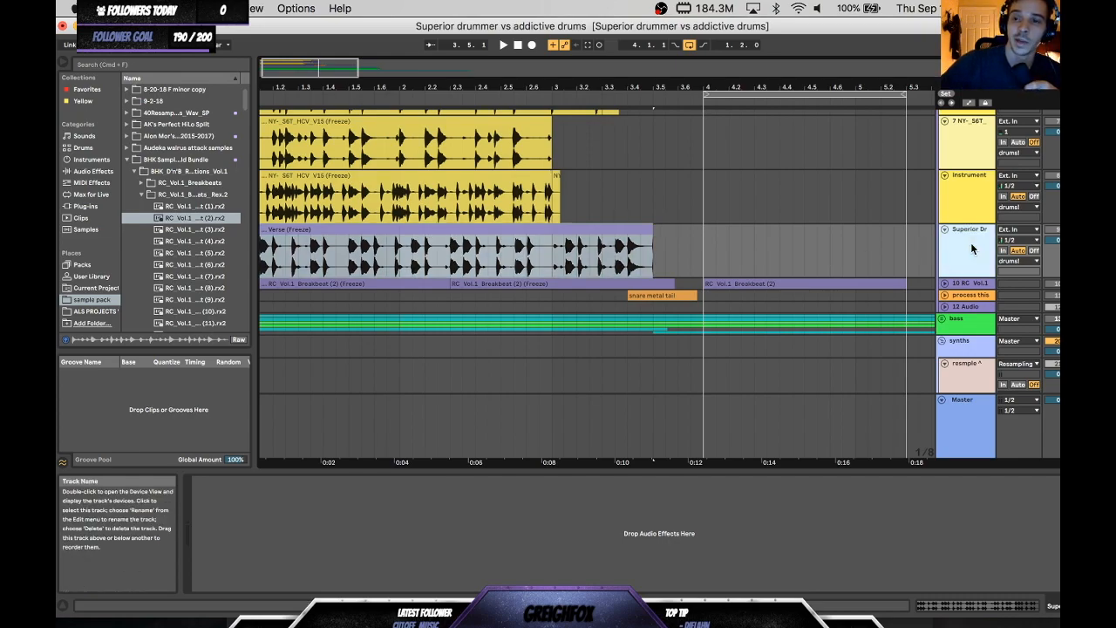
{"action": "left_click", "coordinate": [945, 230]}
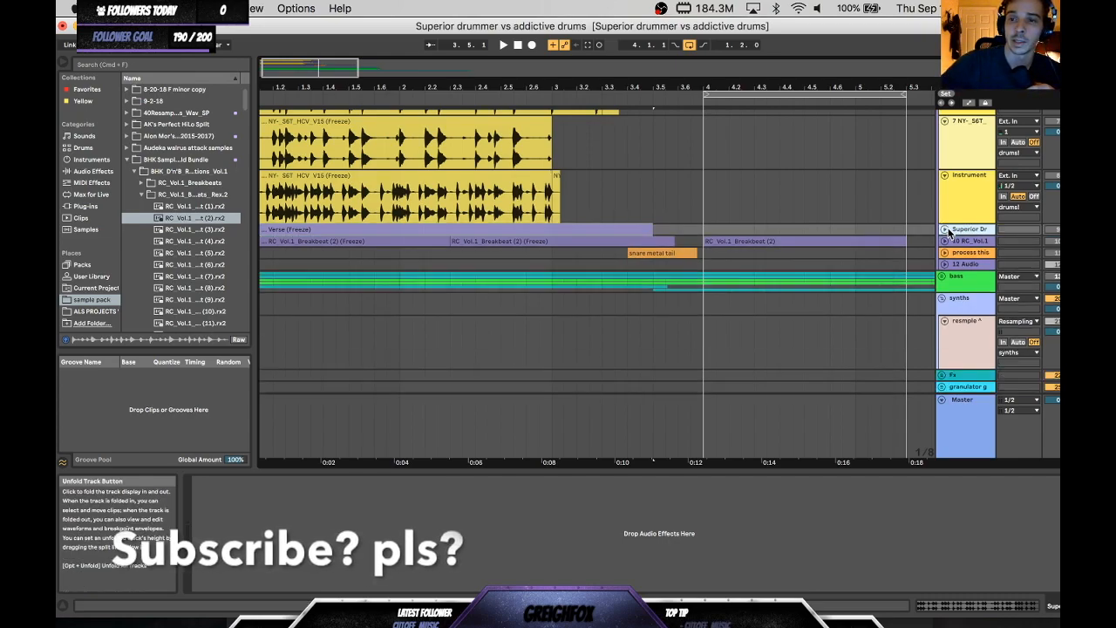